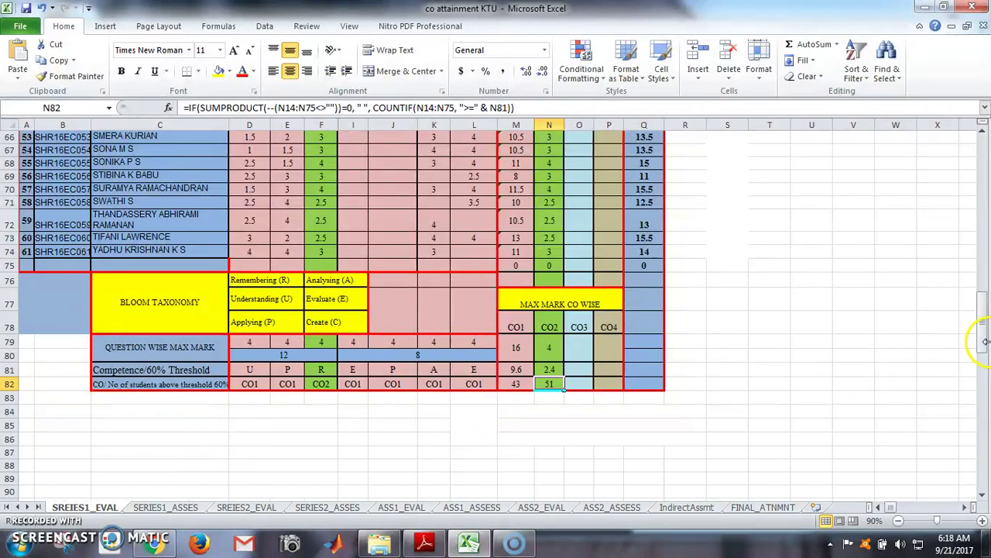
Step: Review the question-wise maximum marks in row 79 and the CO1 and CO2 maximum marks in cells M79 and N79
mouse_move(982, 341)
left_mouse_down()
mouse_move(984, 192)
mouse_move(984, 368)
mouse_move(983, 345)
left_mouse_up()
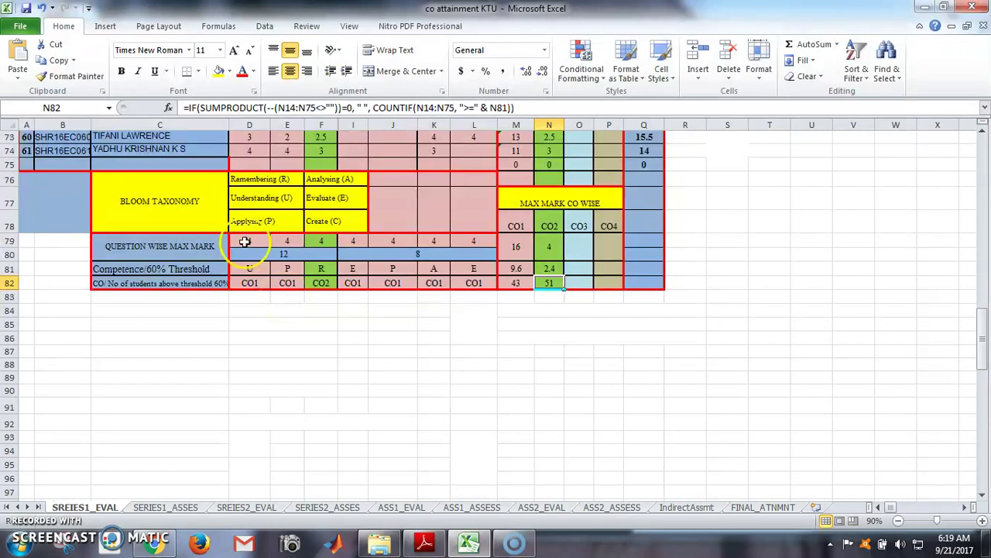
left_click(418, 545)
left_click(422, 545)
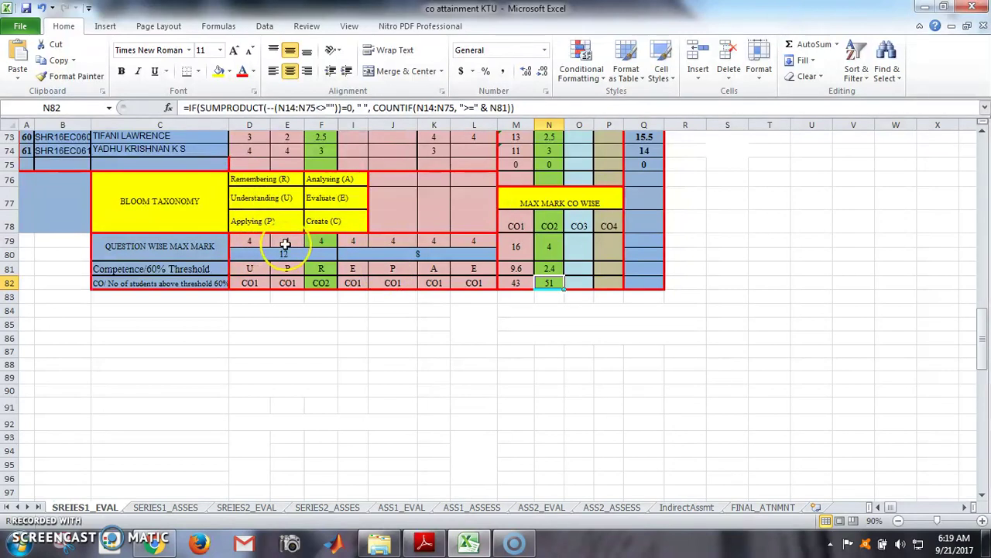
left_click(359, 242)
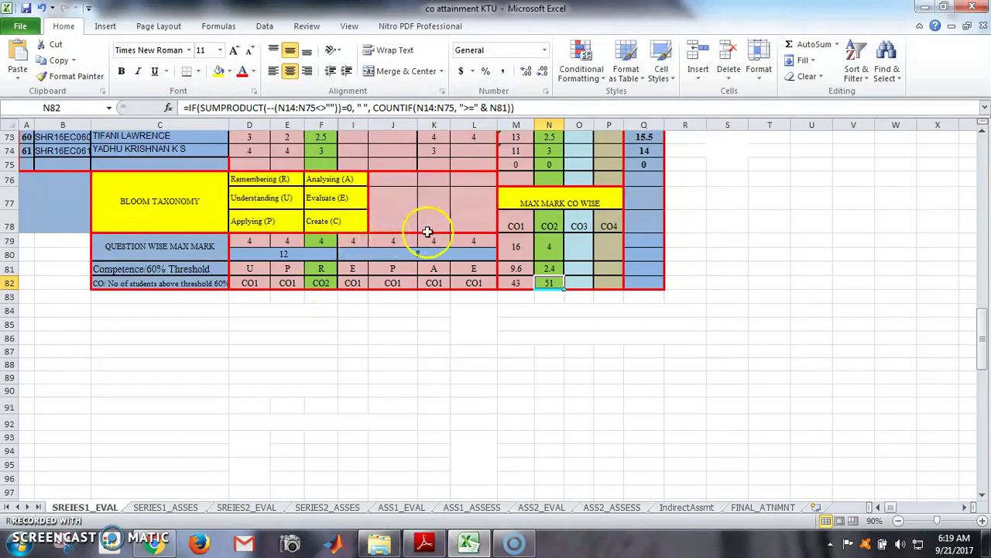
left_click(511, 254)
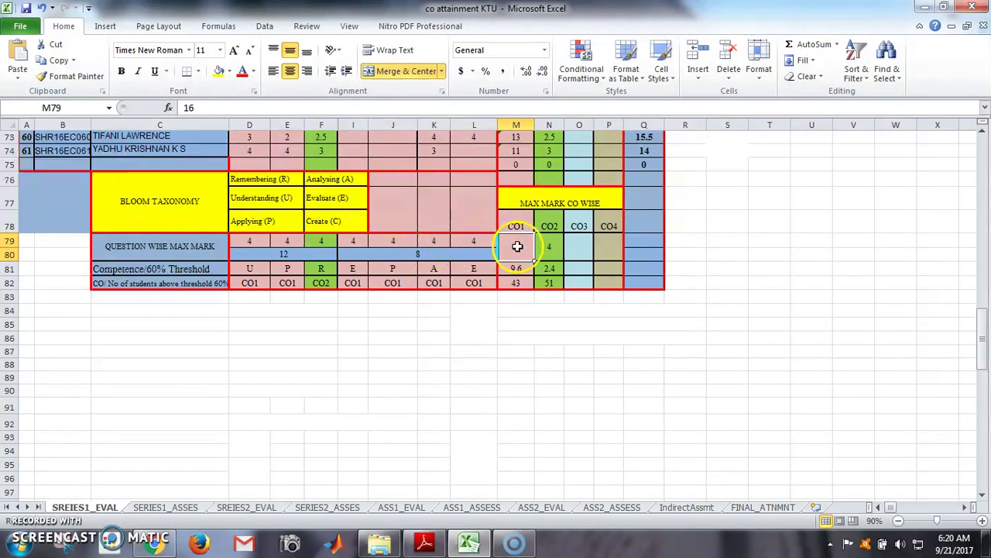
key("ctrl+c")
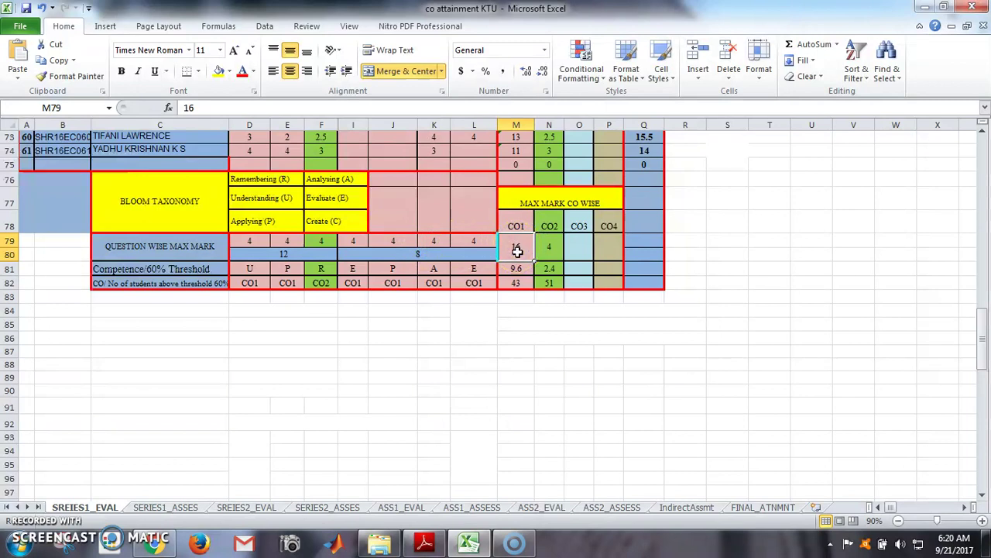
left_click(547, 244)
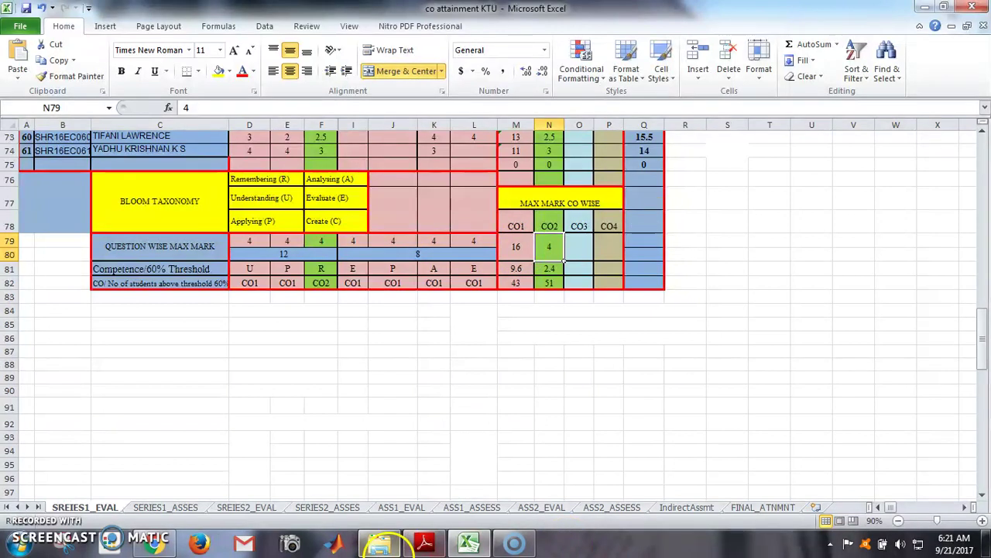
Step: Switch to Series 1 new.pdf in Adobe Reader to check the paper's total marks, and return to the Excel workbook
left_click(416, 553)
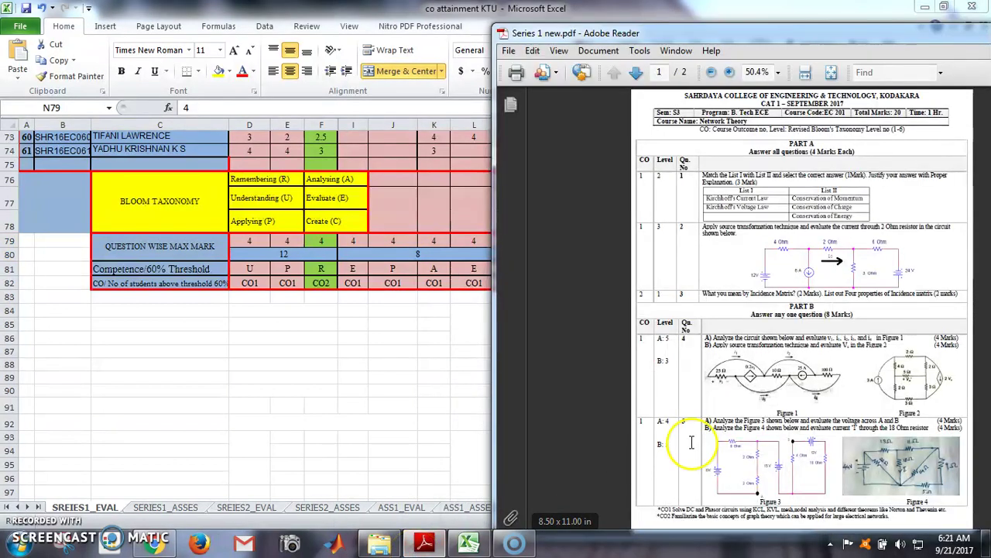
left_click(903, 115)
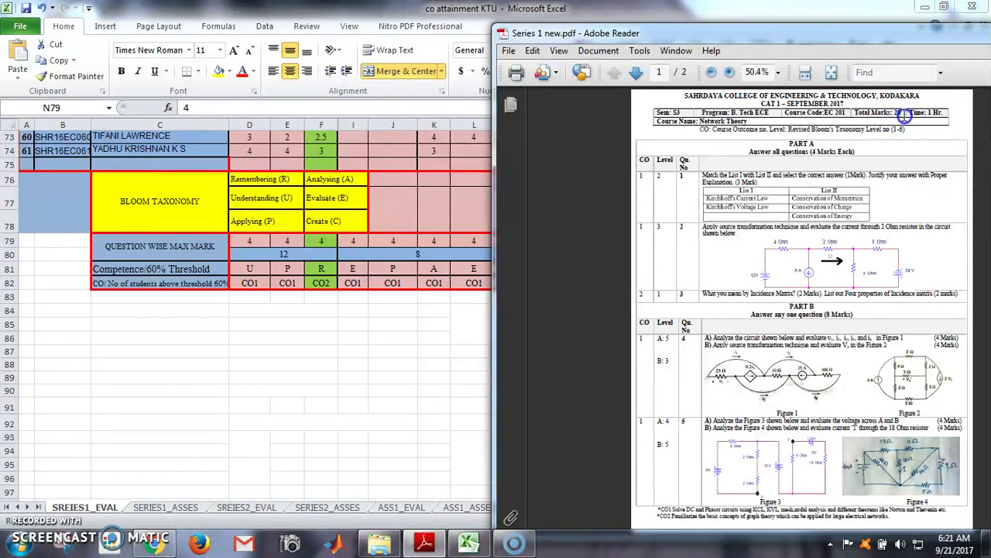
left_click(463, 361)
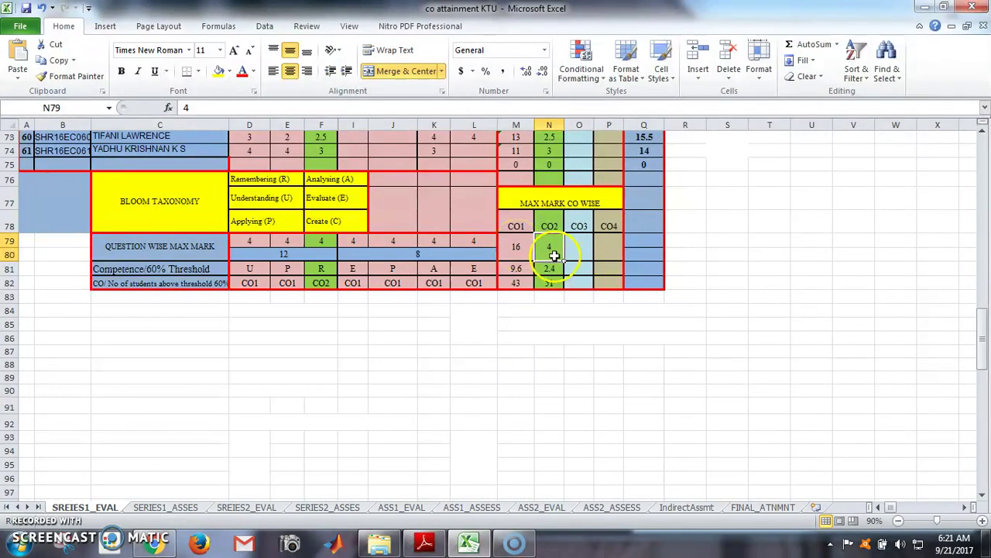
Step: Compare the mark distribution headings at the start of the SREIES1_EVAL sheet with the Series 1 question paper
left_click_drag(982, 341, 982, 162)
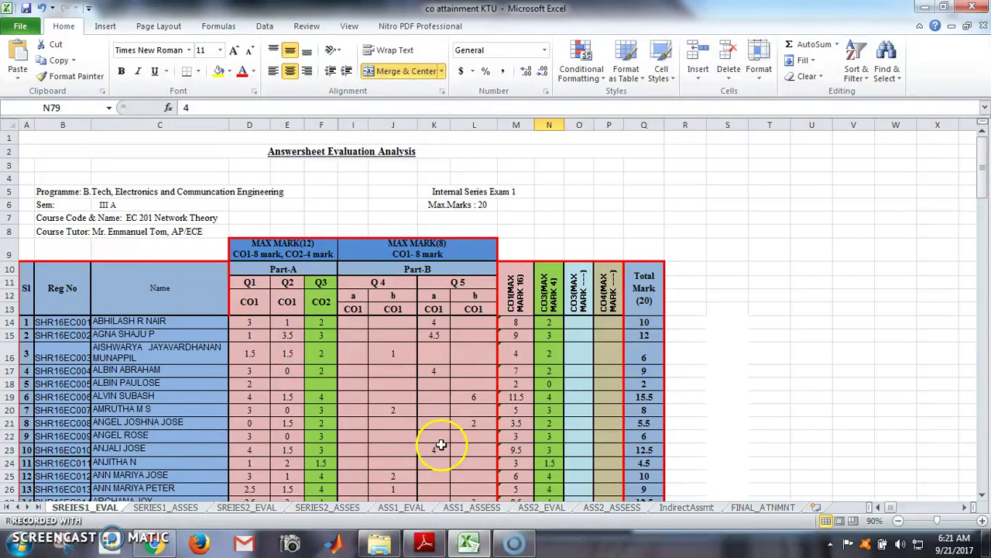
left_click(426, 543)
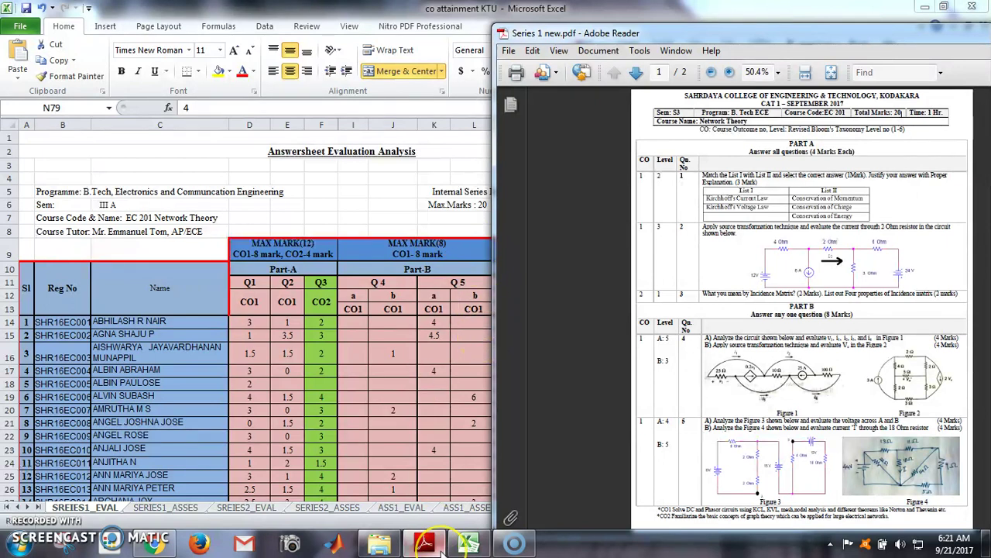
mouse_move(429, 546)
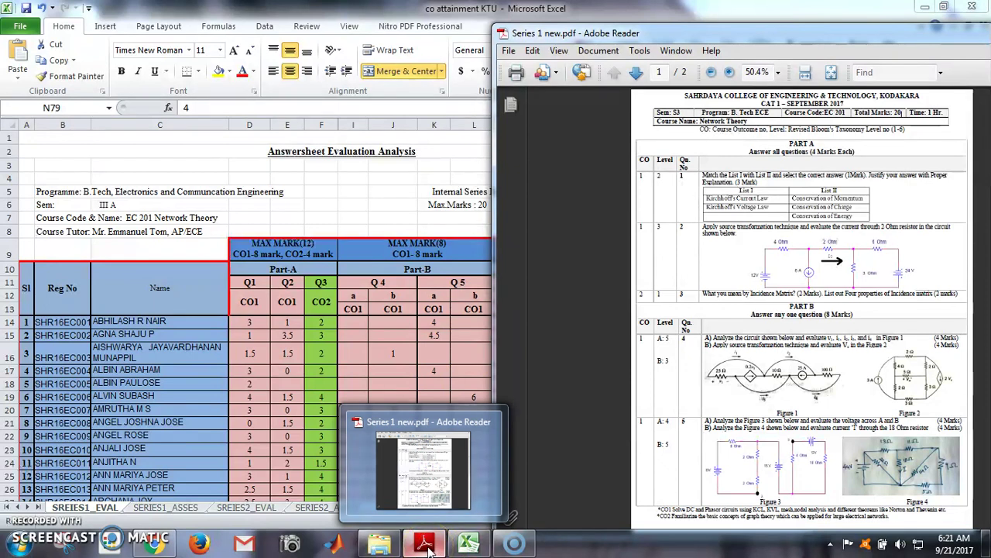
left_click(428, 546)
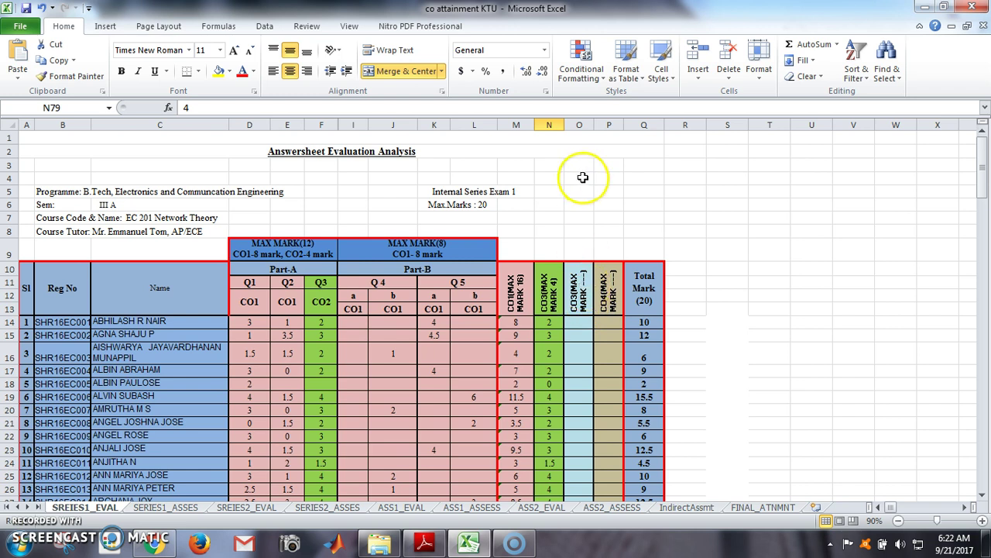
Step: Examine the CO3 and CO4 mark columns, O and P, beside the CO1 and CO2 columns
left_click(579, 124)
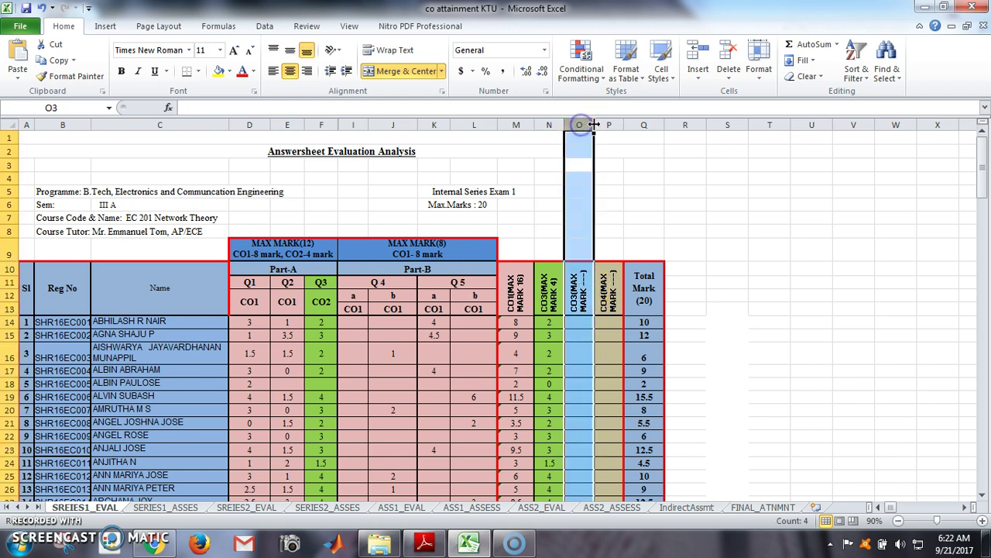
left_click(603, 124)
left_click(580, 124)
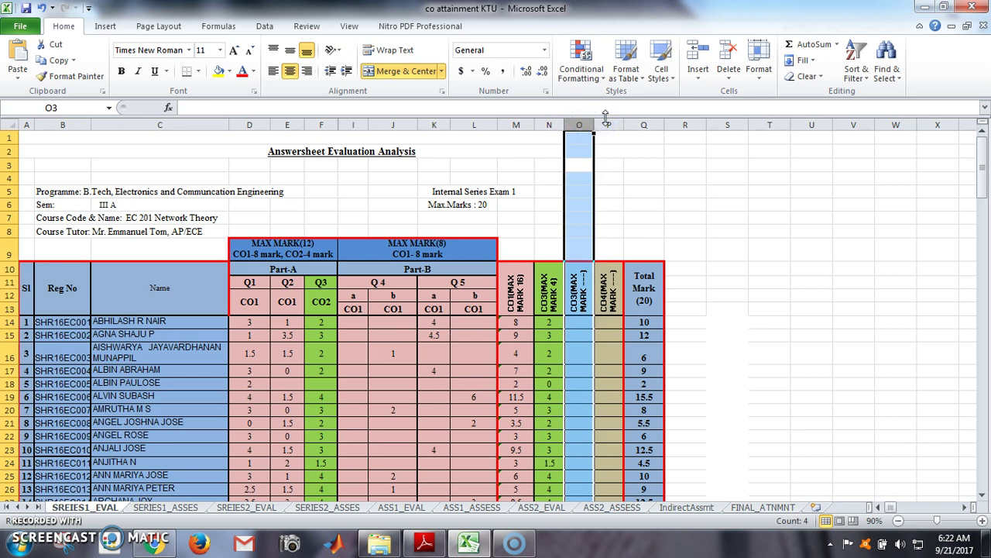
left_click(609, 124)
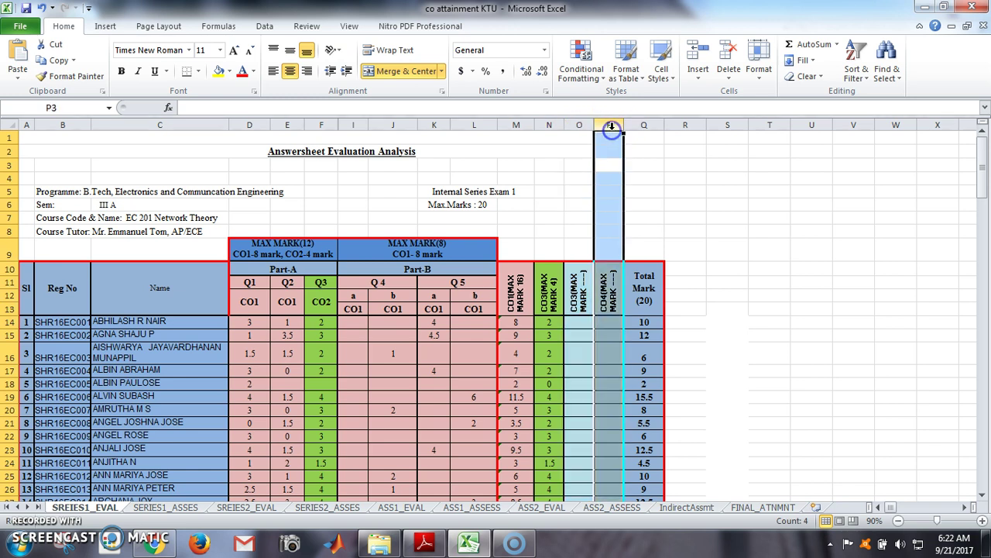
left_click(587, 324)
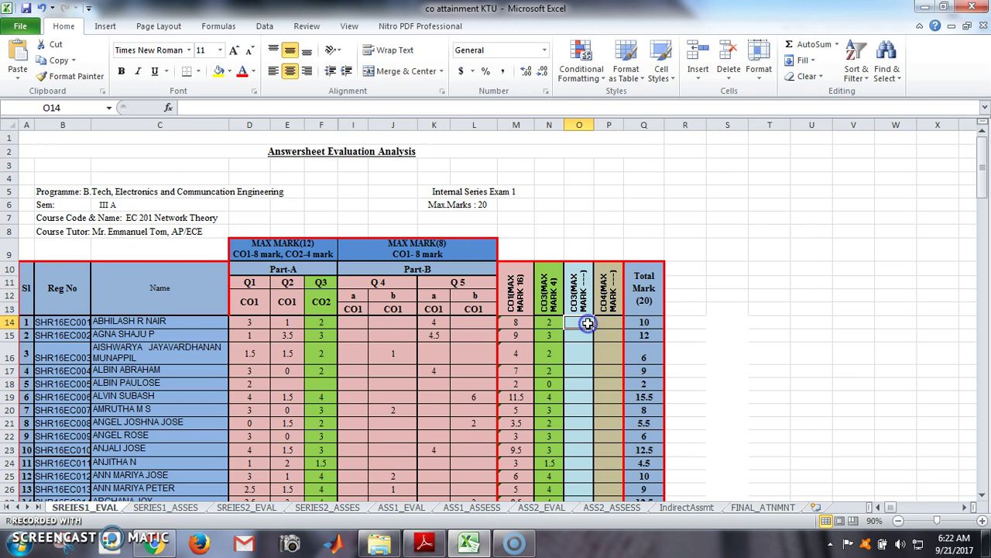
left_click(526, 326)
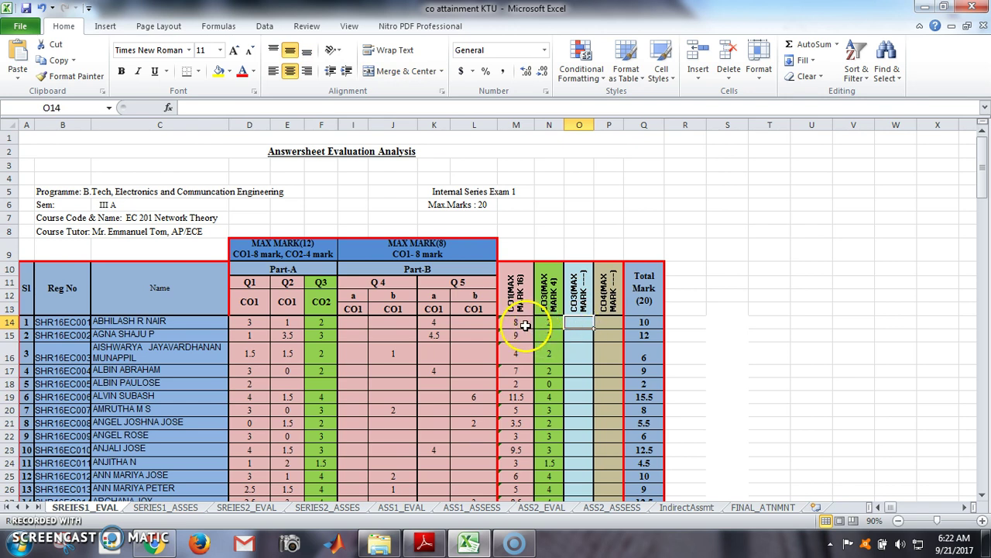
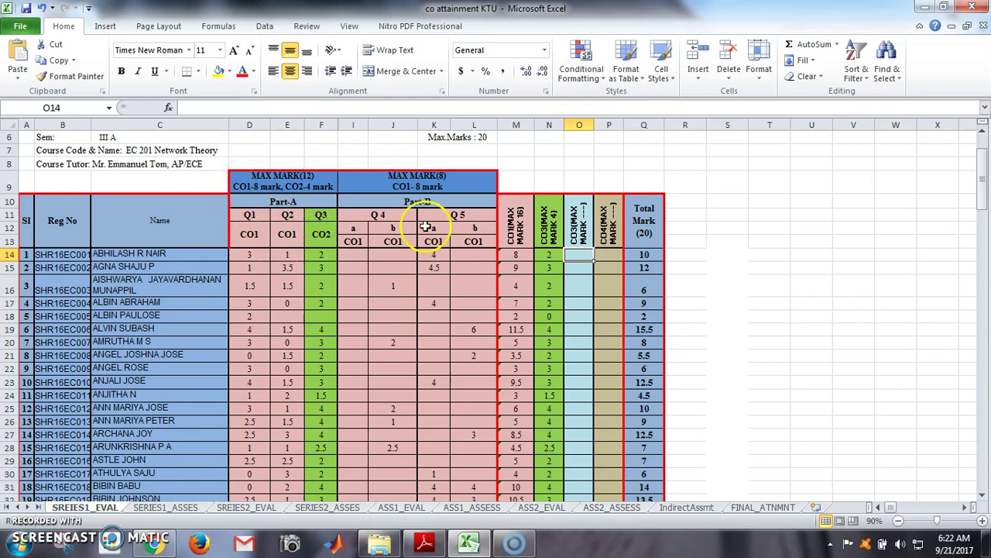
left_click_drag(985, 193, 738, 386)
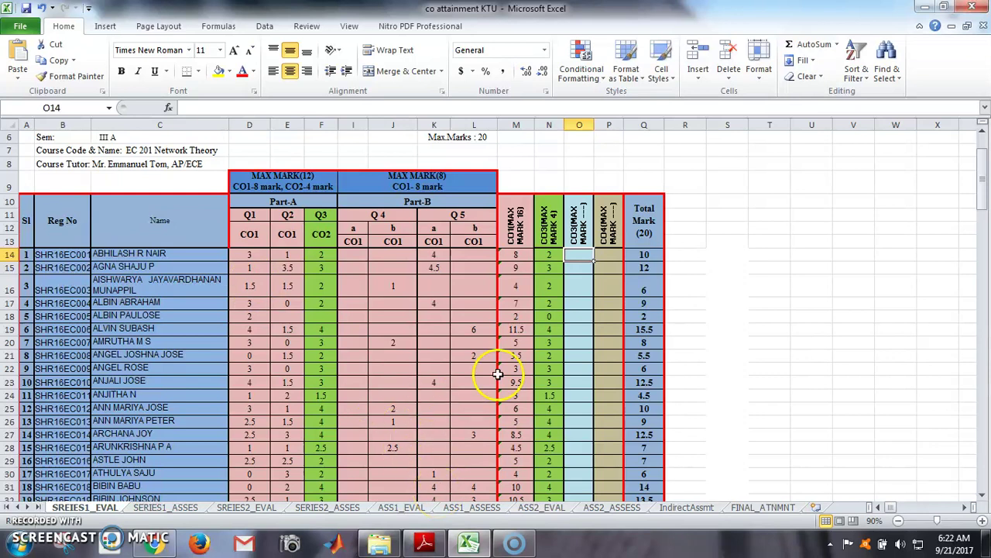
Step: Inspect the CO1 total formula in M14 and trace the Q1, Q2, Q4 and Q5 mark cells it adds
left_click(517, 256)
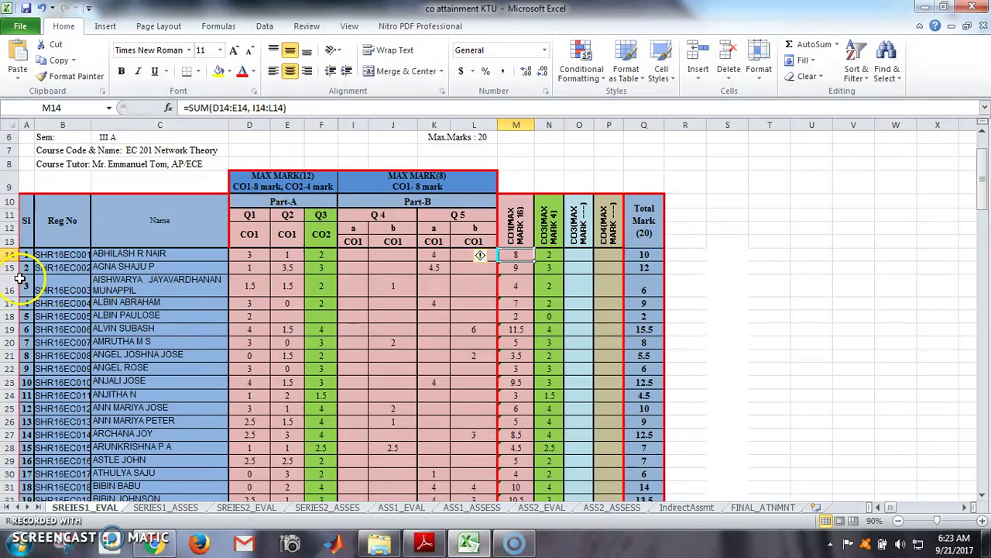
left_click(285, 257)
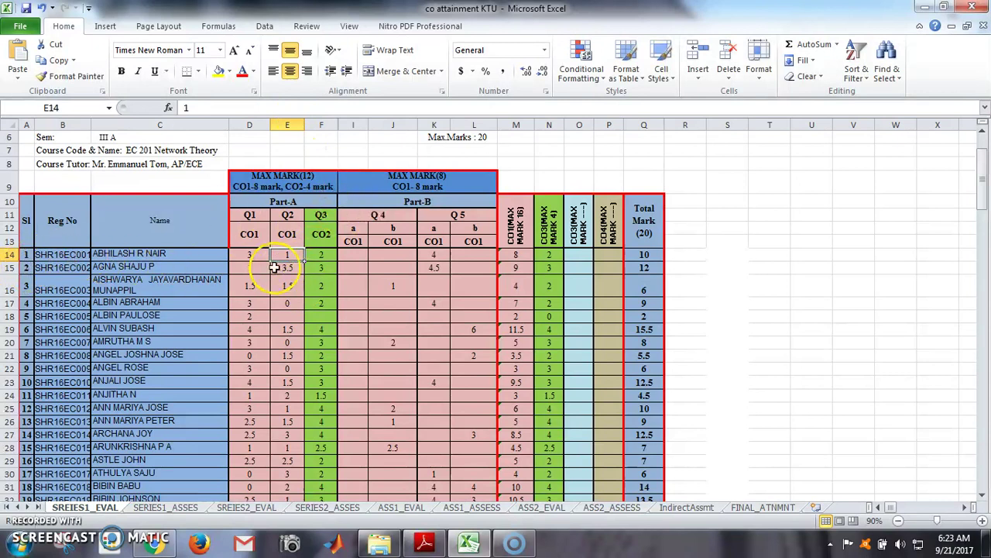
left_click(356, 259)
left_click_drag(379, 255, 432, 260)
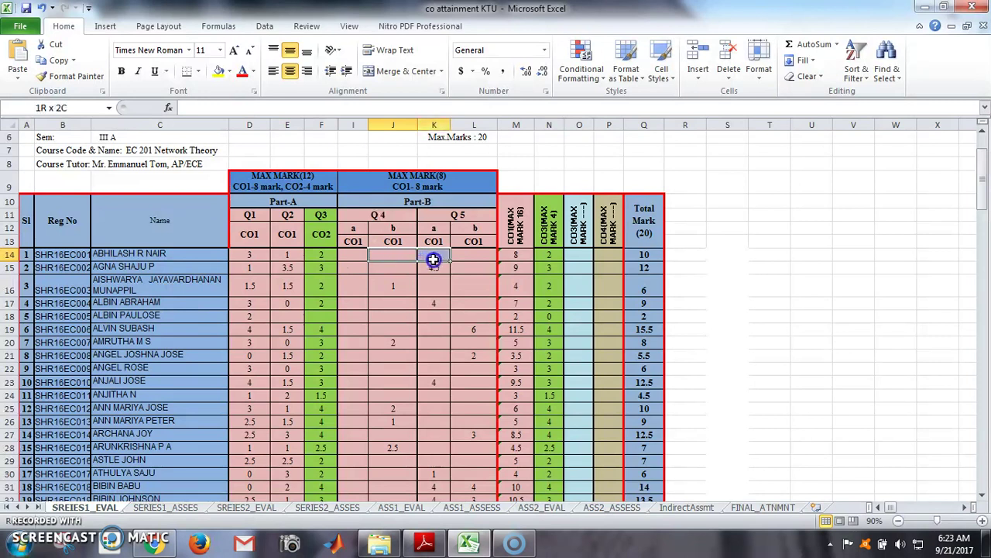
left_click(458, 259)
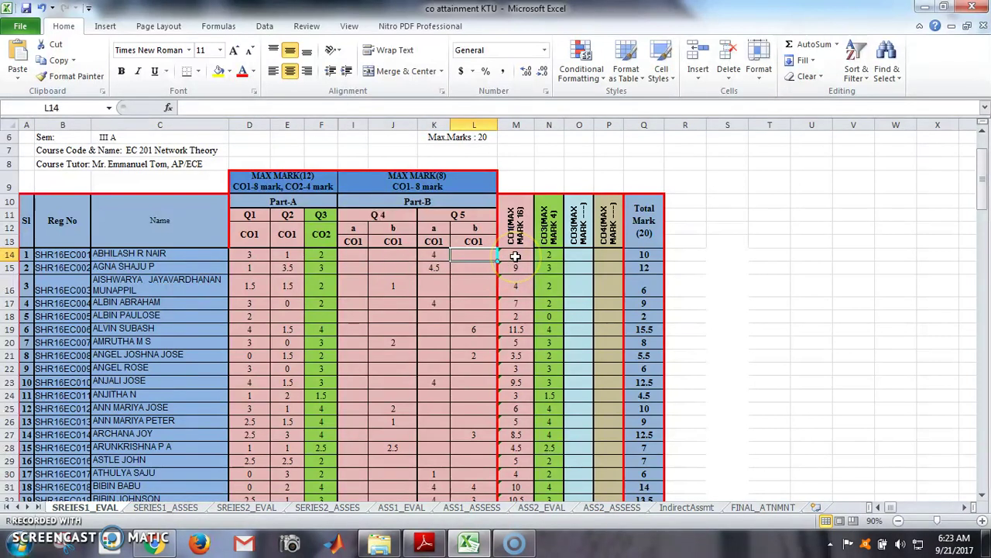
left_click(515, 255)
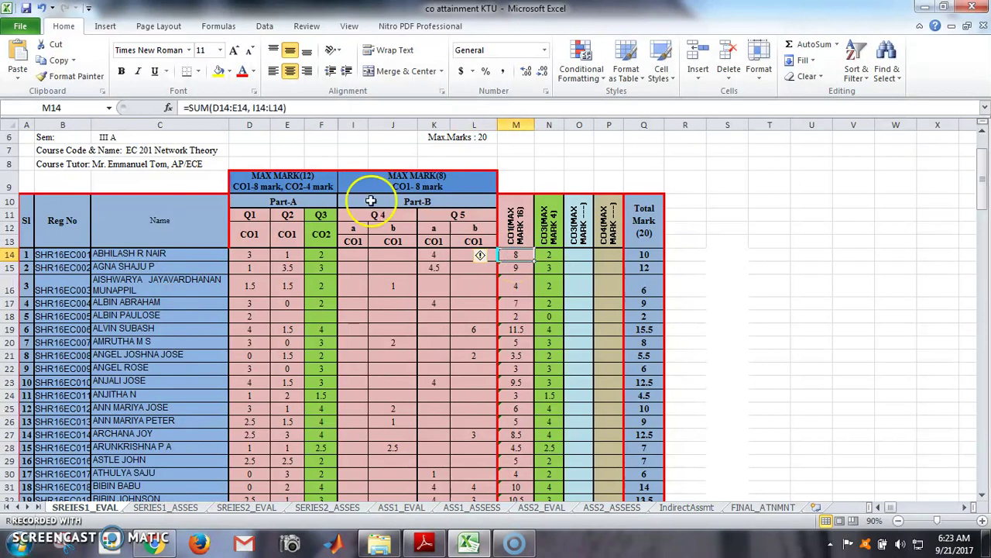
left_click(215, 110)
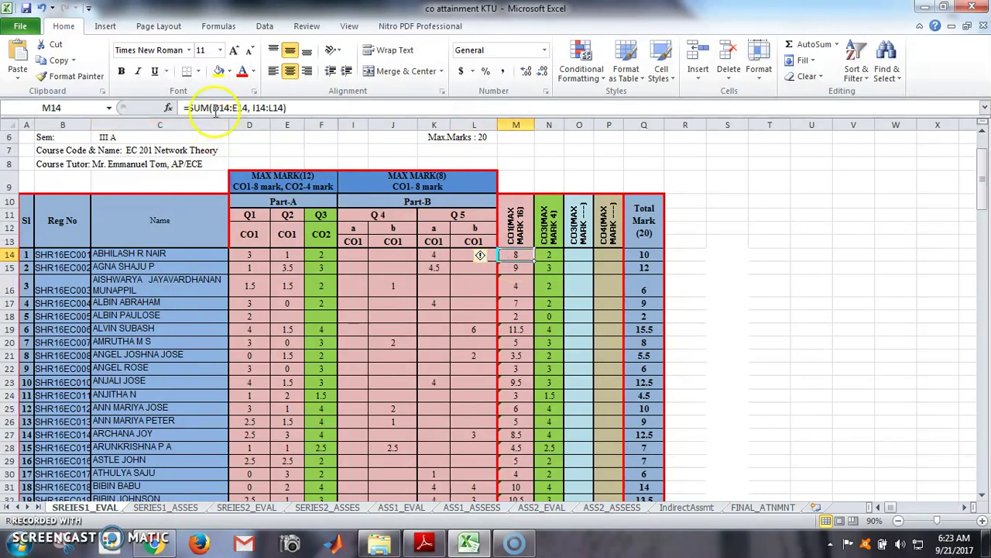
left_click(239, 256)
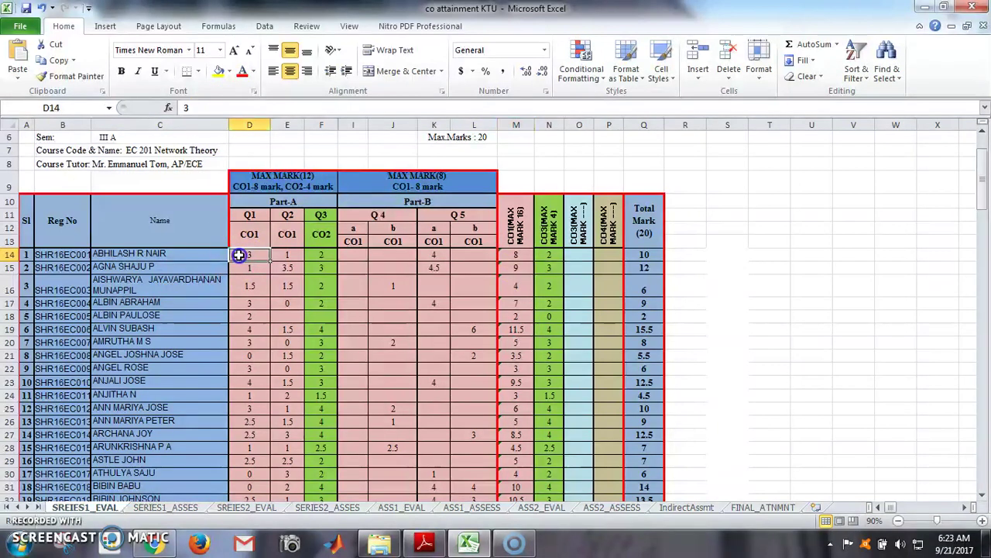
left_click(515, 255)
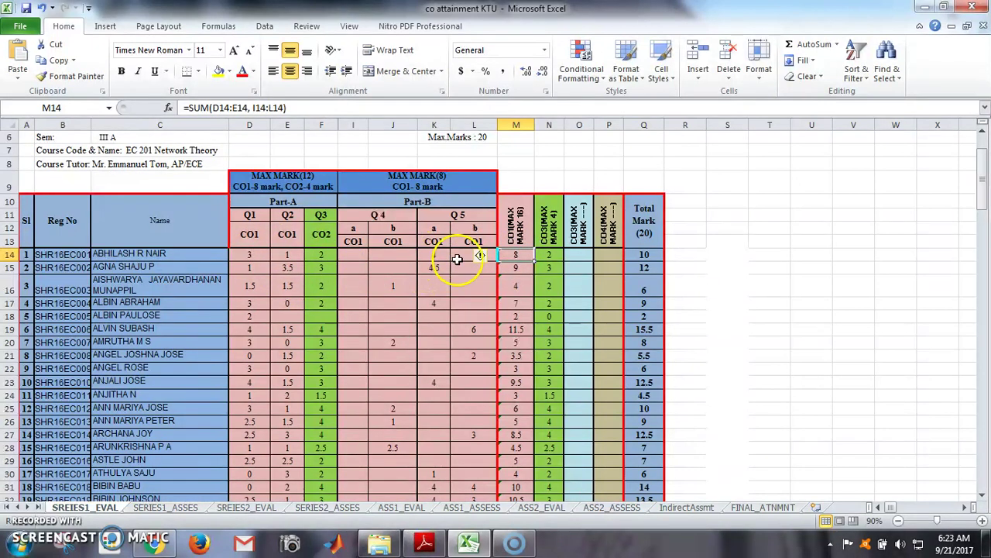
left_click(469, 312)
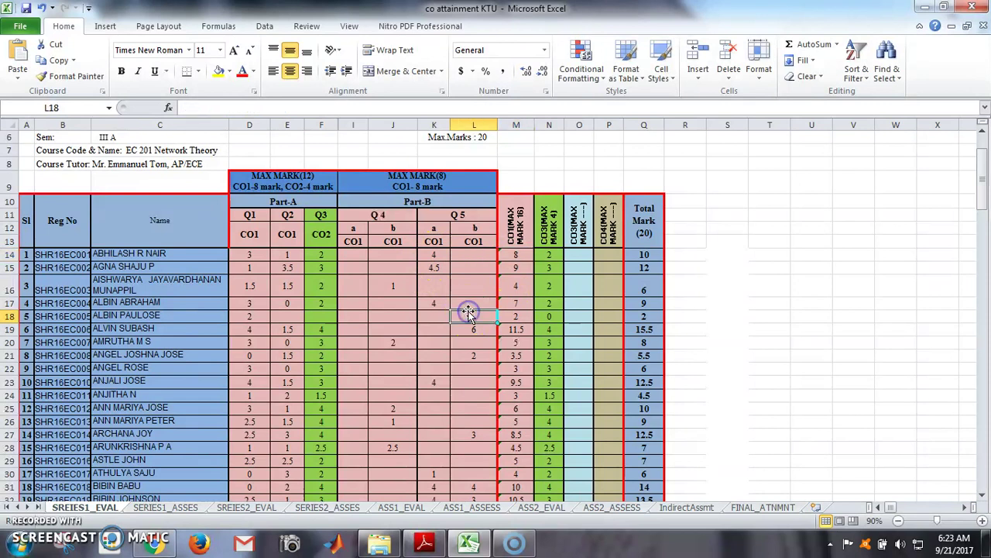
Step: Inspect the CO2 total formula in N14 and trace it to the Q3 mark in F14
left_click(550, 254)
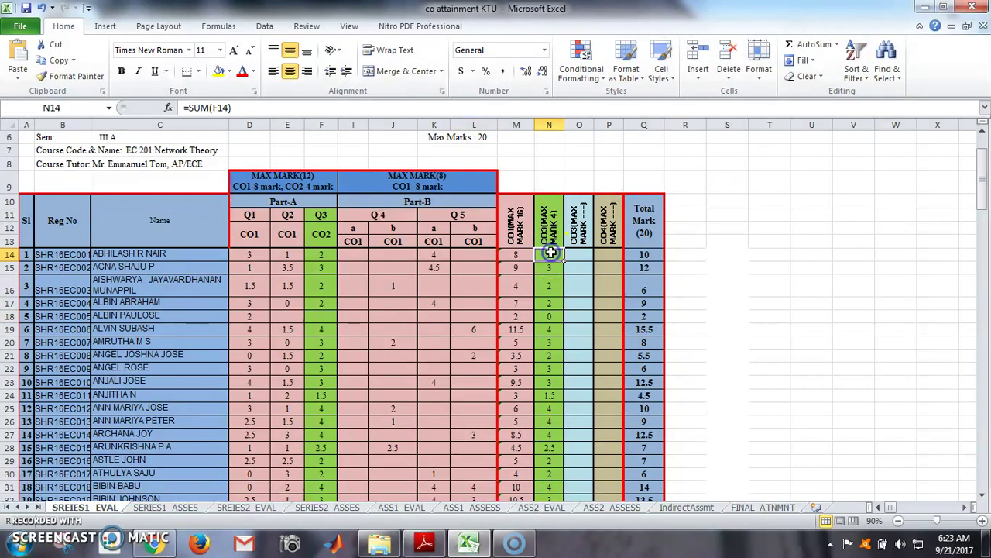
left_click(326, 257)
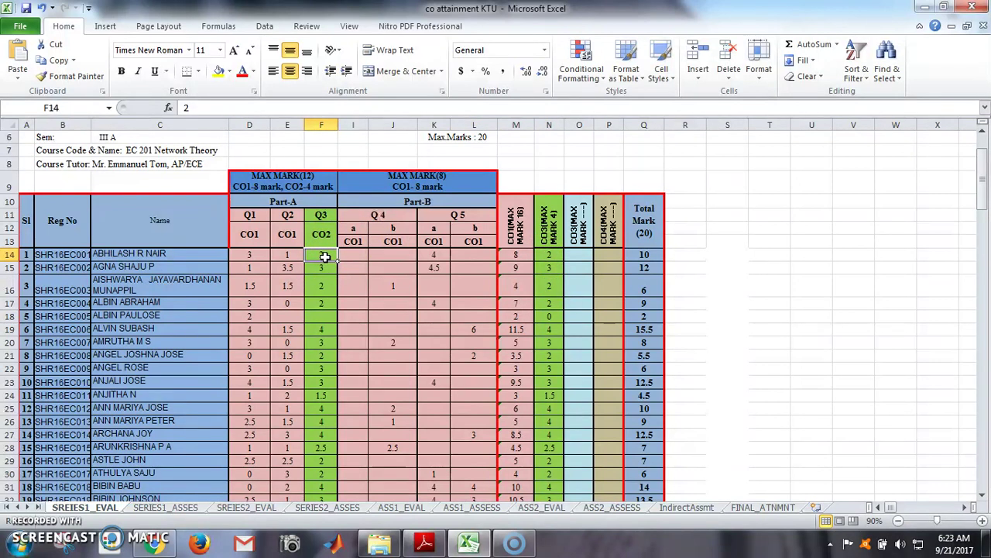
left_click(555, 257)
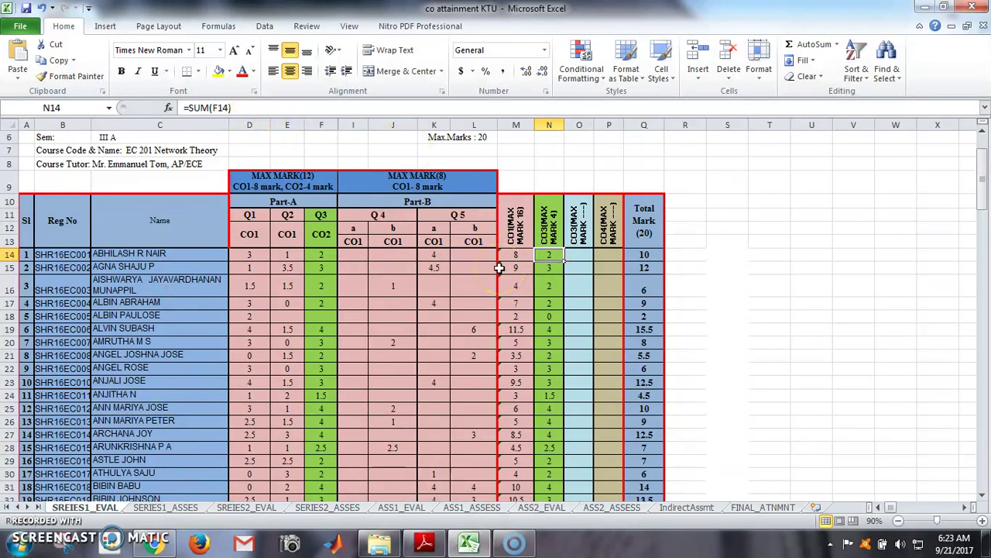
Step: Check the first student's CO3 and CO4 cells, then review the CO1 formula in M14 and select column M
left_click(586, 257)
left_click(611, 254)
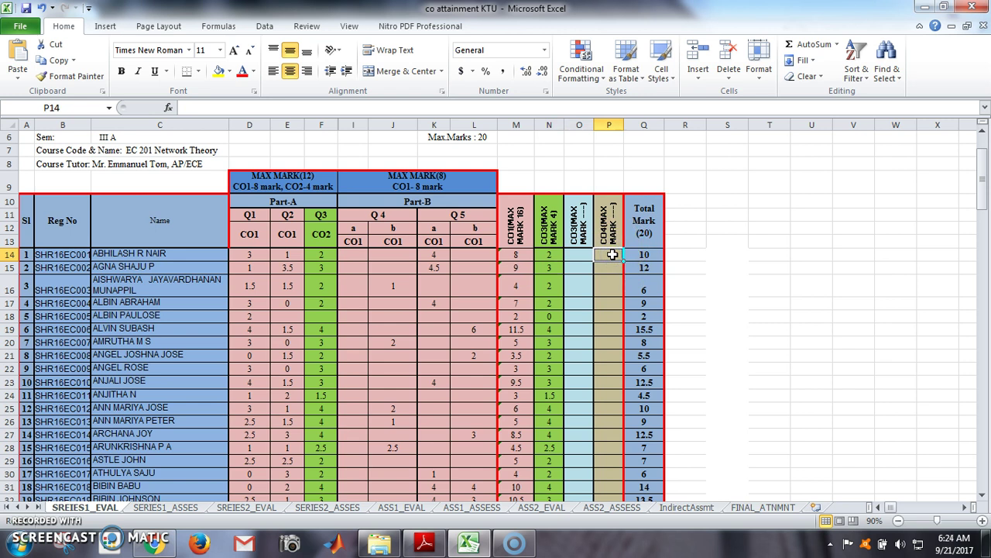
left_click(518, 255)
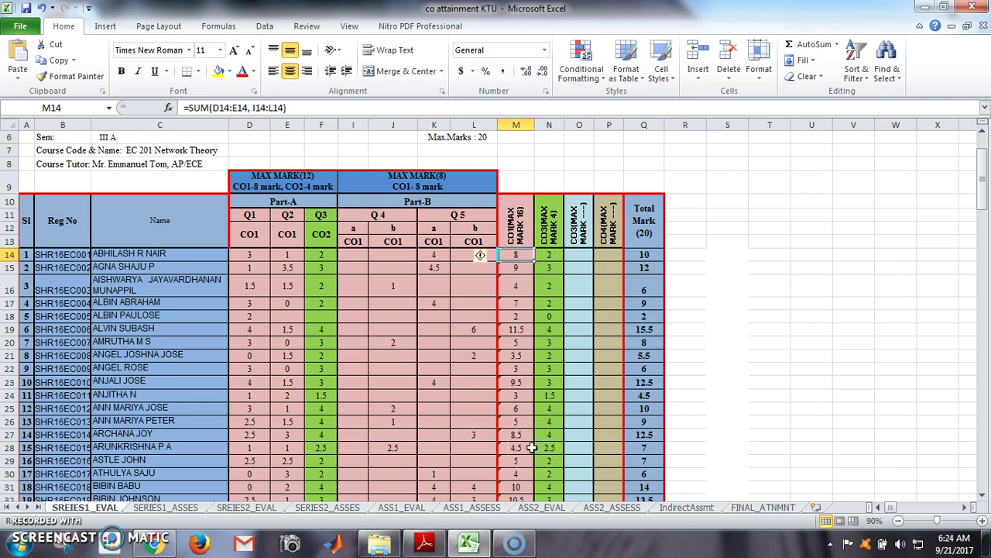
left_click(517, 116)
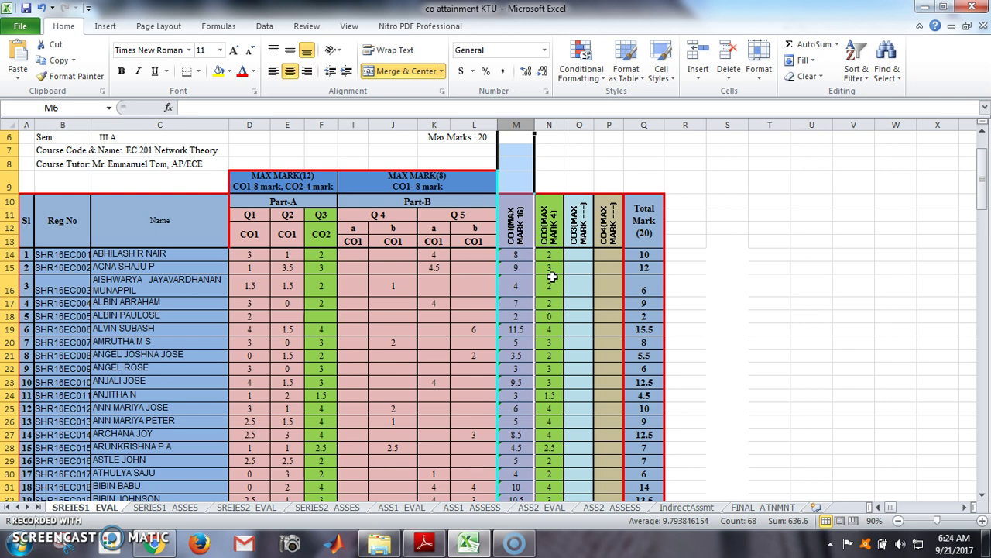
Step: Open the scanned marks allotment sheet 1.png from the CO attmt video folder and examine its question-wise marks for each course outcome
left_click(454, 312)
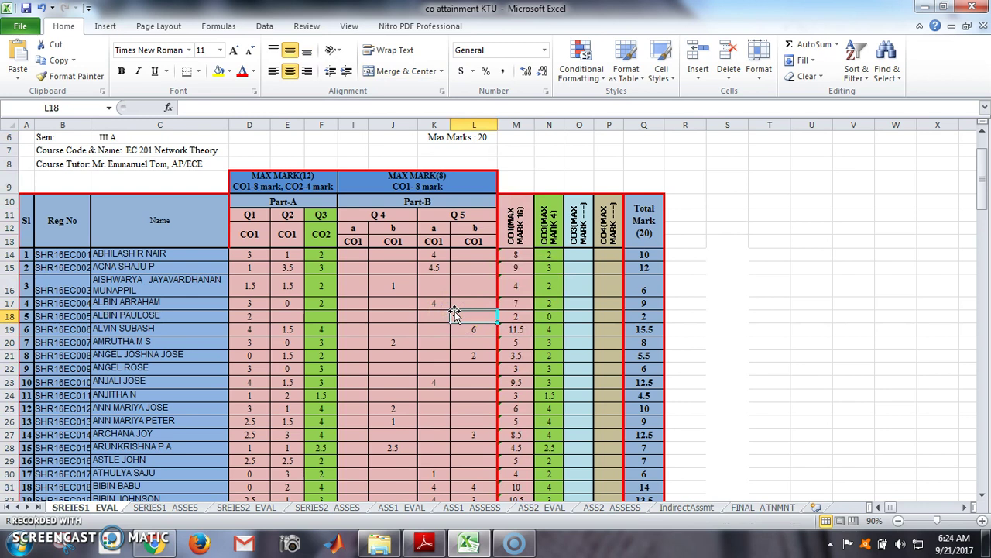
left_click(380, 546)
double_click(333, 109)
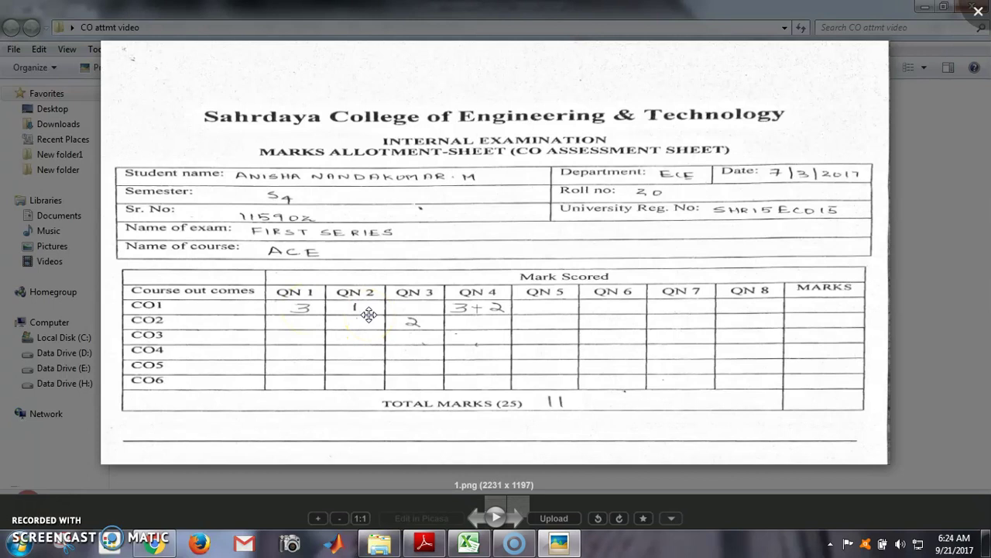
left_click(418, 325)
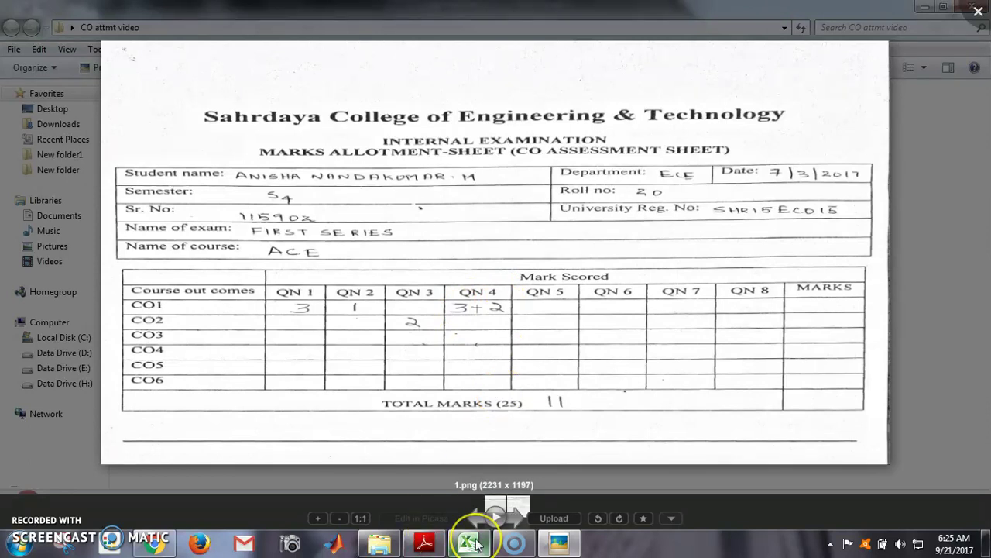
Step: Switch between Excel and the scanned marks sheet to compare their question and course outcome layouts
mouse_move(472, 544)
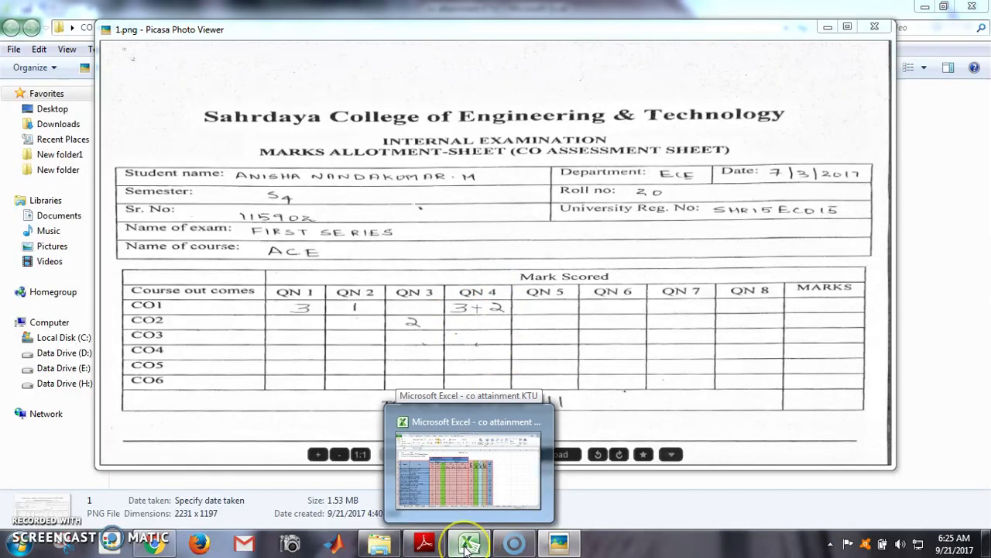
left_click(468, 544)
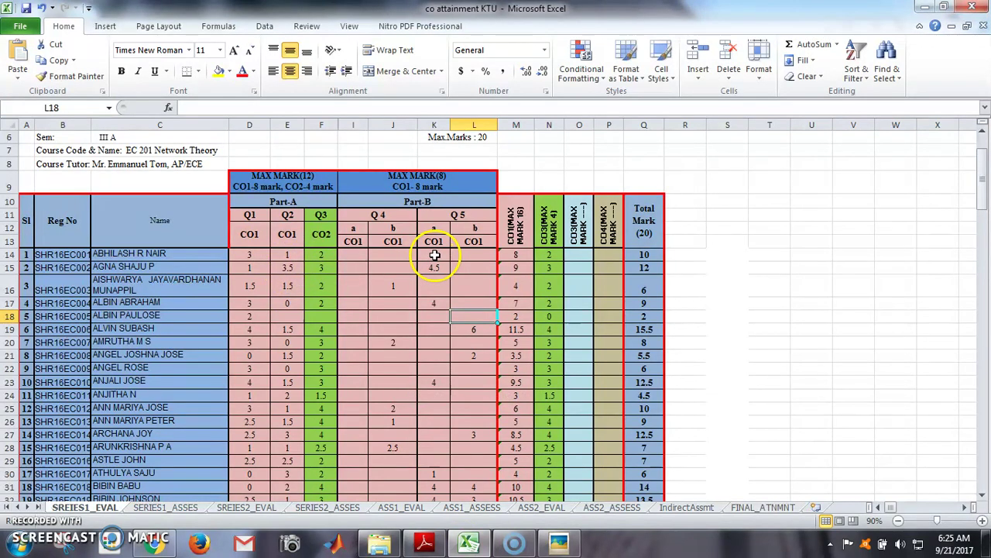
left_click(470, 544)
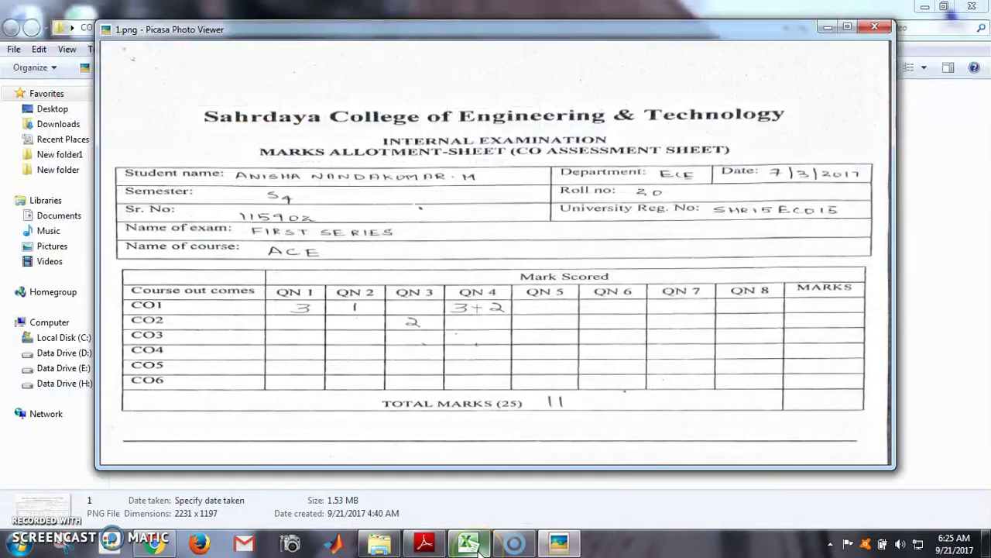
left_click(478, 546)
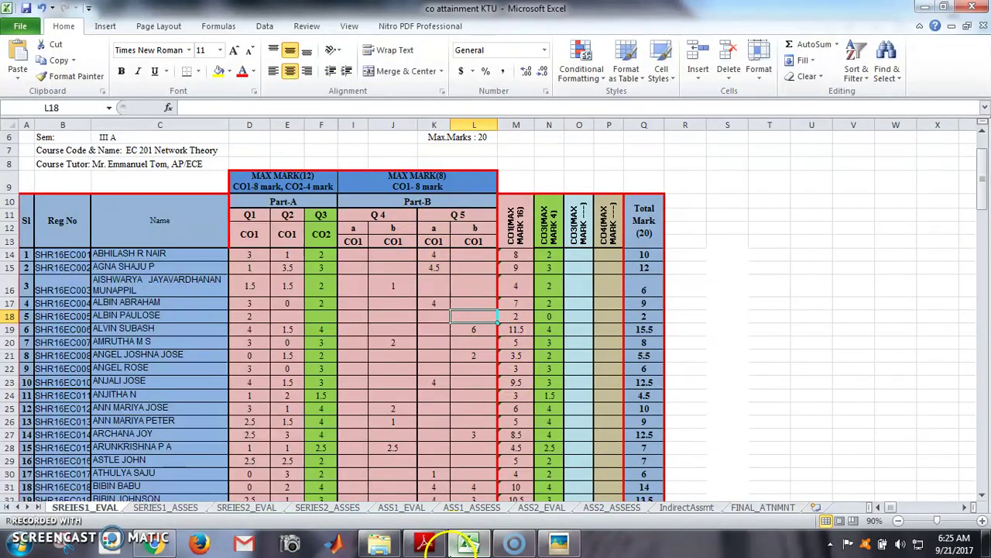
left_click(470, 544)
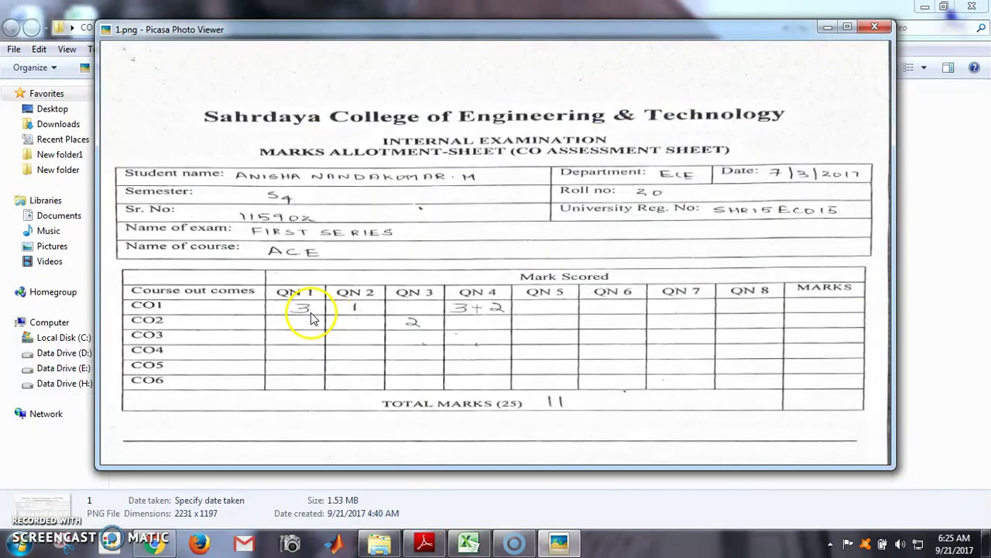
Step: Compare the first student's Q1, Q2 and Q3 marks in D14 to F14 with the scanned marks sheet
left_click(464, 545)
left_click(250, 254)
left_click(280, 256)
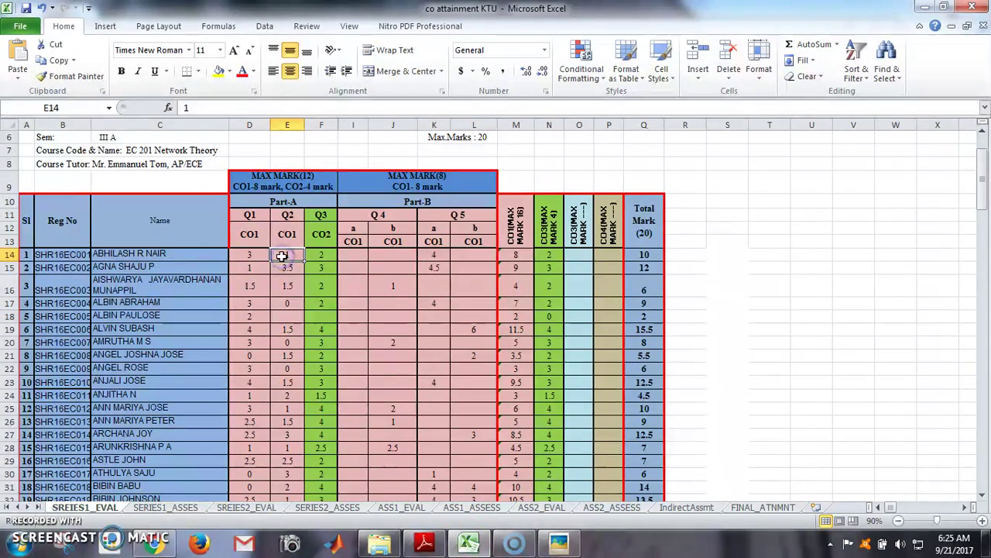
left_click(315, 256)
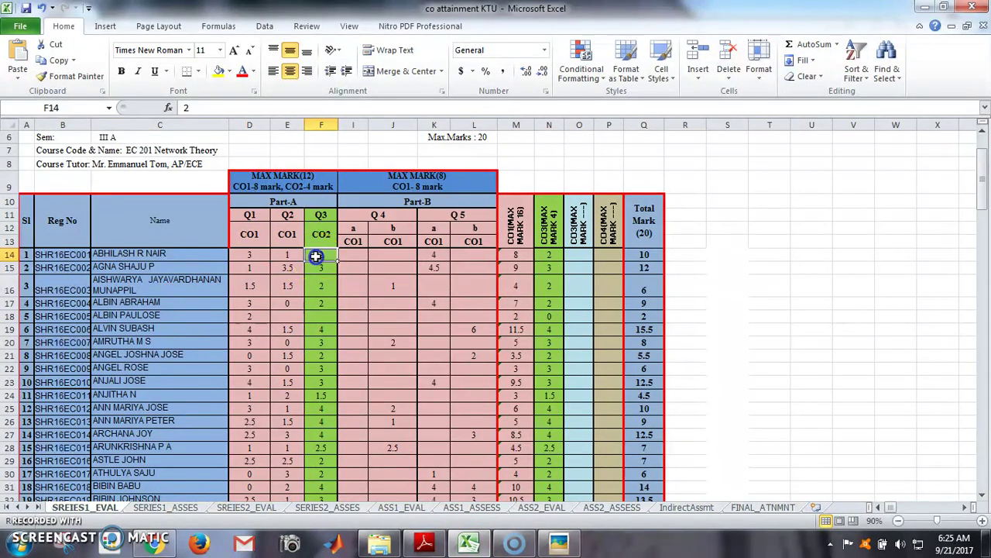
left_click(467, 543)
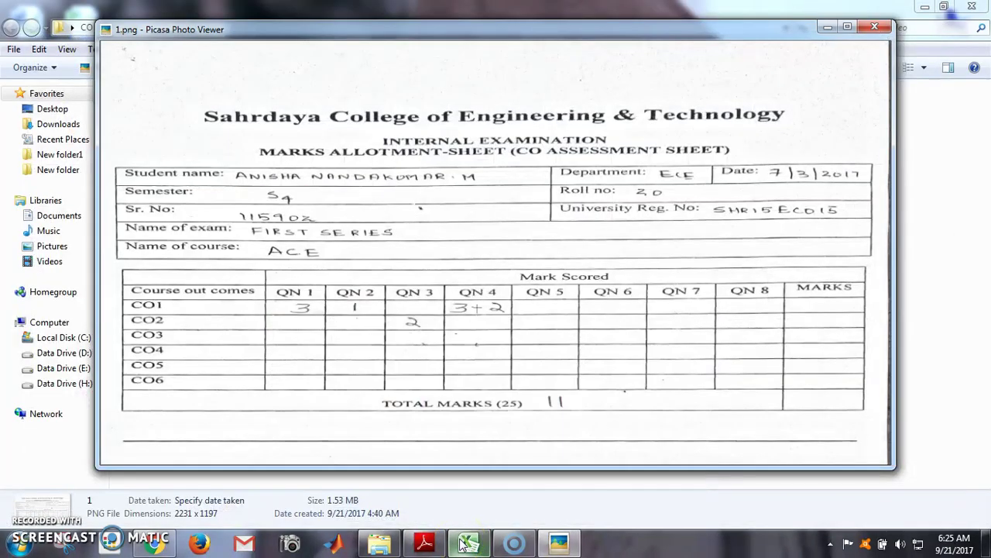
left_click(463, 545)
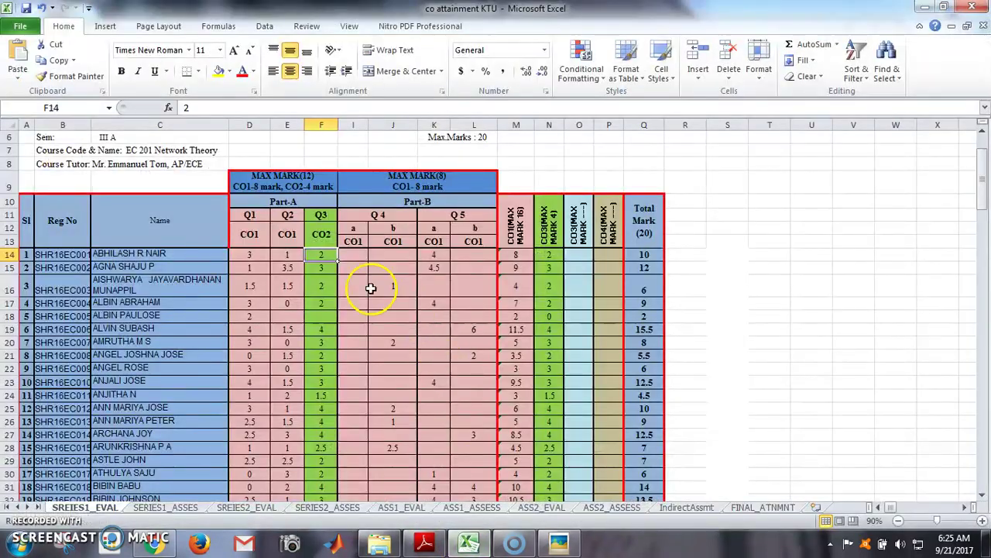
Step: Enter the first student's Q4 marks as 3 in I14 and 2 in J14, and clear the Q5 part a mark in K14
left_click(356, 255)
double_click(360, 260)
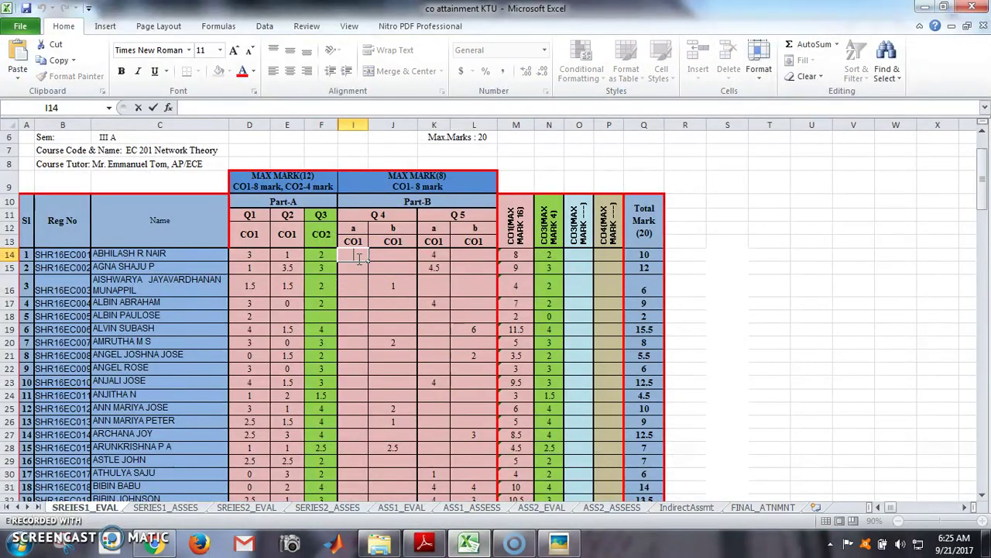
left_click(385, 250)
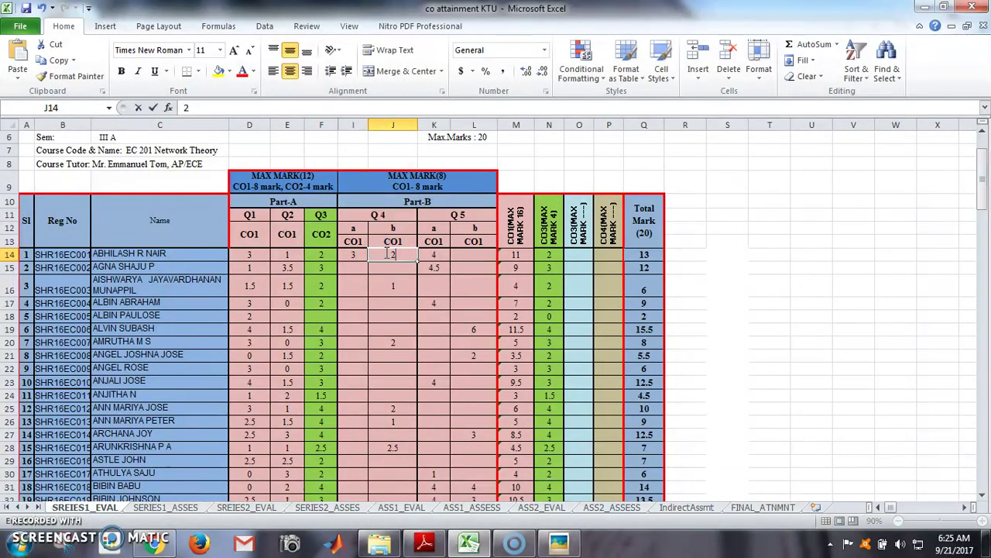
type("2")
left_click(436, 242)
left_click(432, 260)
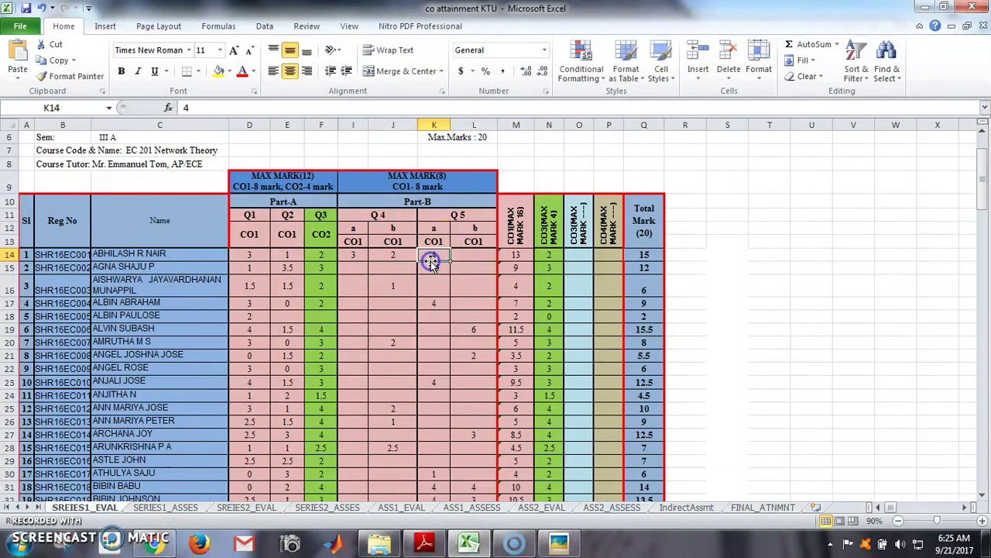
left_click(533, 544)
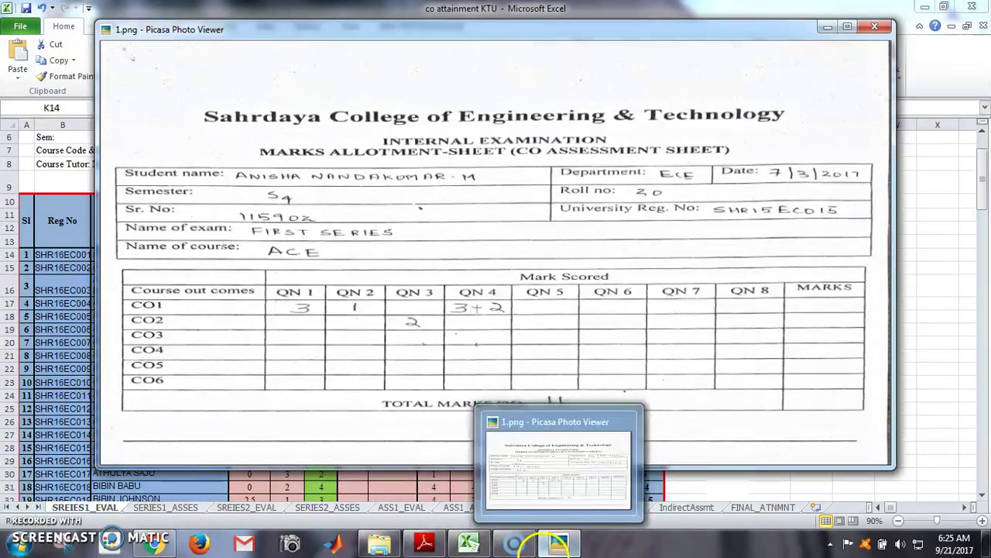
left_click(556, 544)
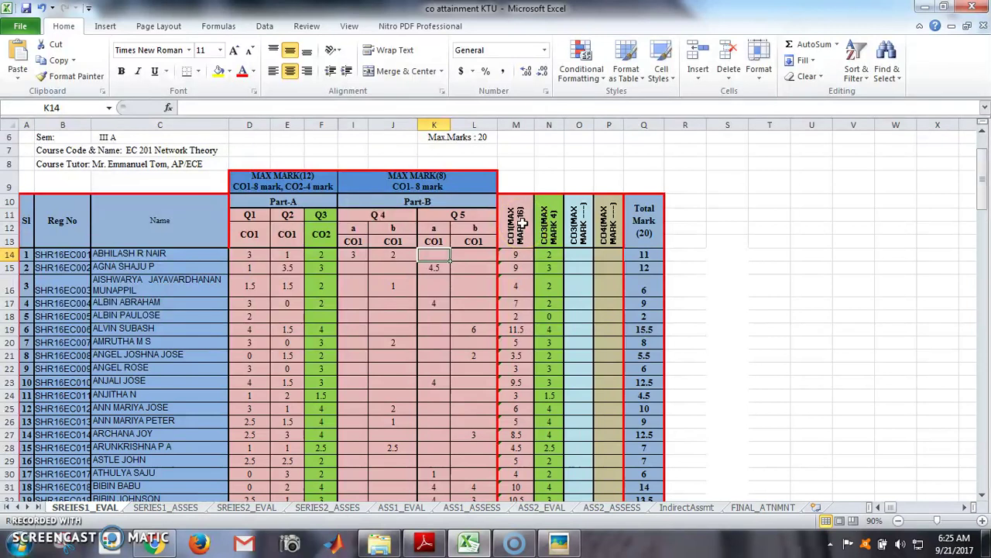
Step: Review the QN 4 and QN 5 marks on the scanned allotment sheet, and minimize the picture viewer to return to Excel
left_click(544, 545)
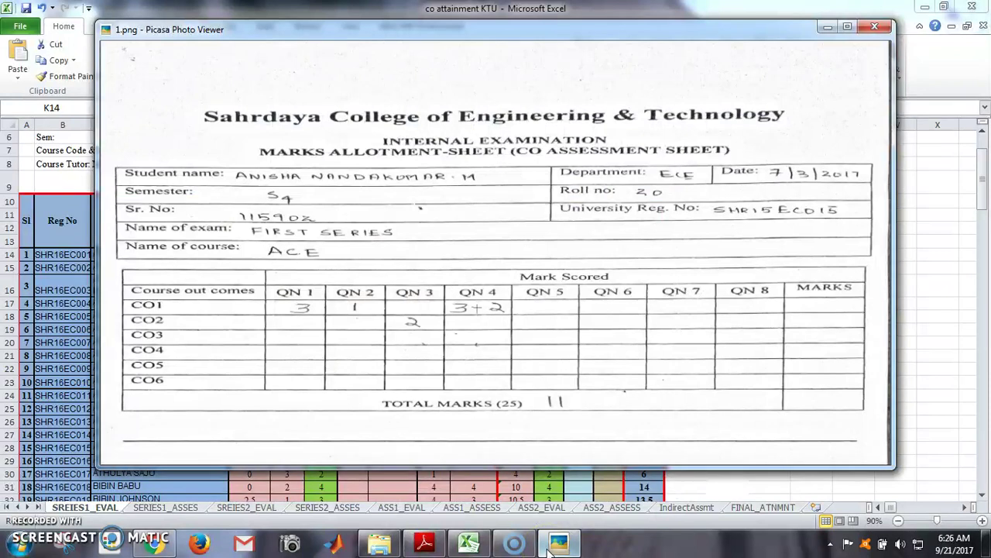
left_click(469, 324)
left_click(482, 304)
left_click(544, 308)
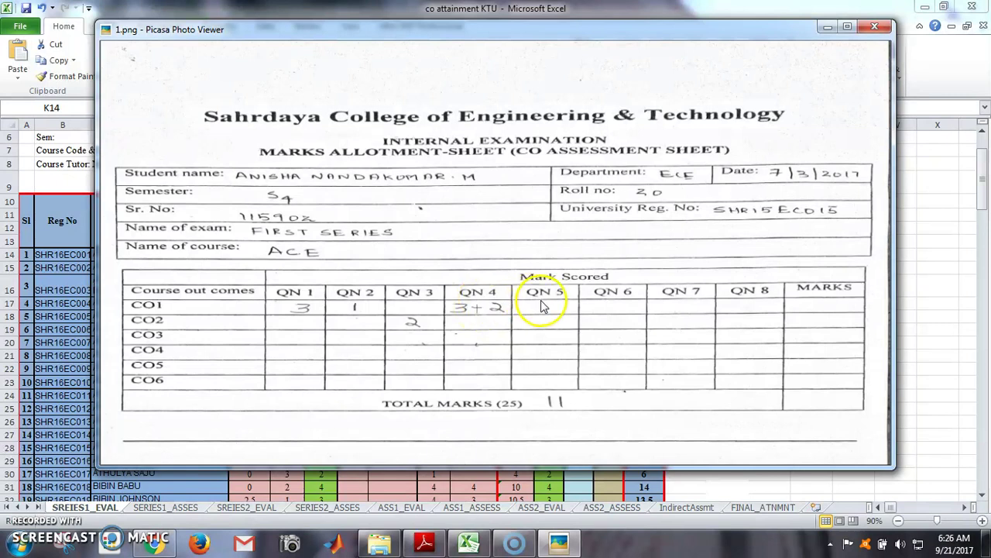
left_click(472, 301)
left_click(625, 209)
left_click(827, 27)
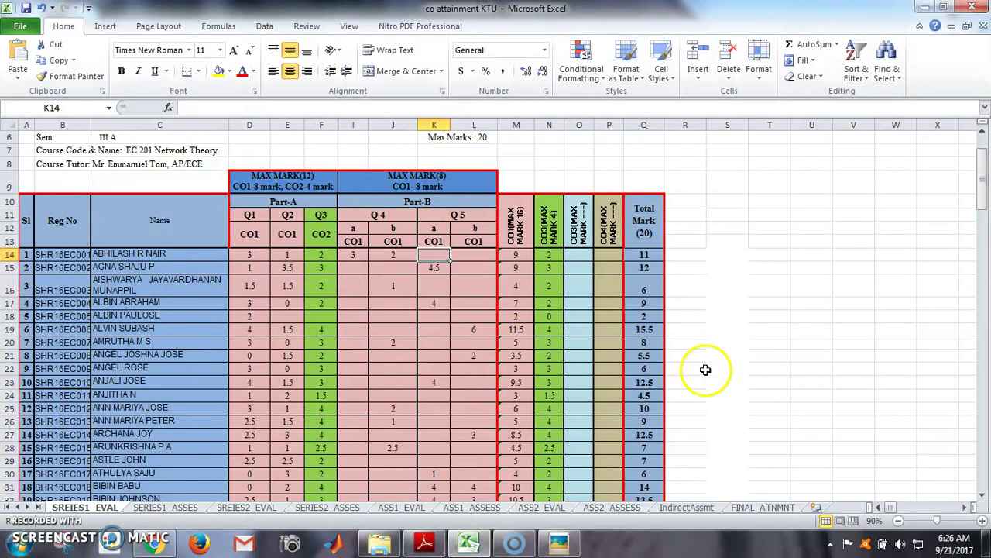
Step: Examine the CO1 to CO4 columns, M to P, down to the MAX MARK CO WISE block below the student list
left_click_drag(980, 190, 509, 123)
left_click(509, 124)
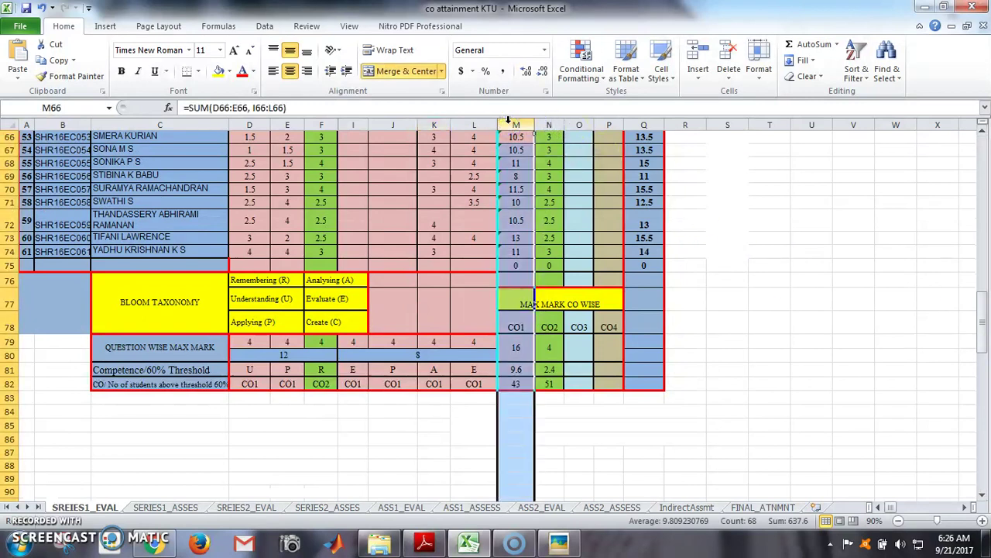
left_click(512, 121)
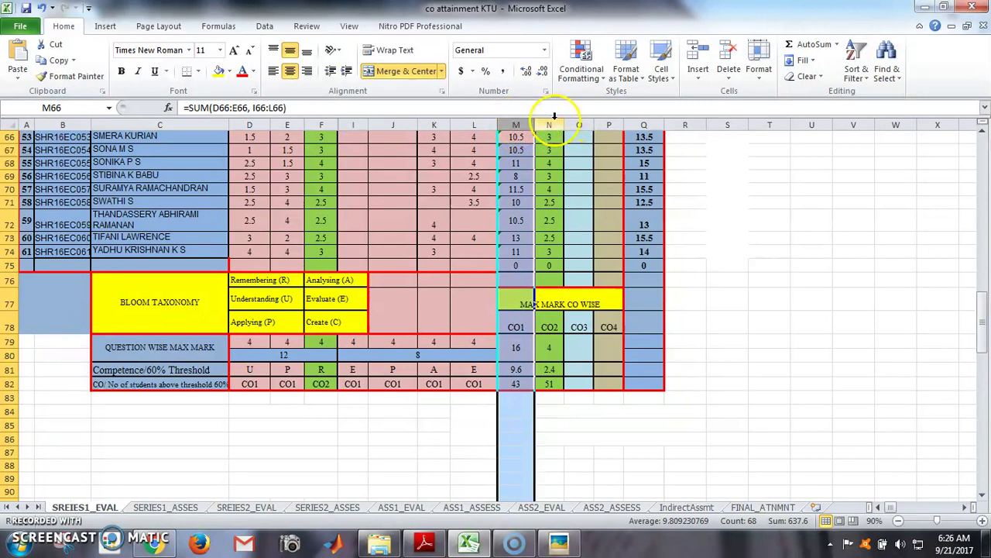
left_click(552, 120)
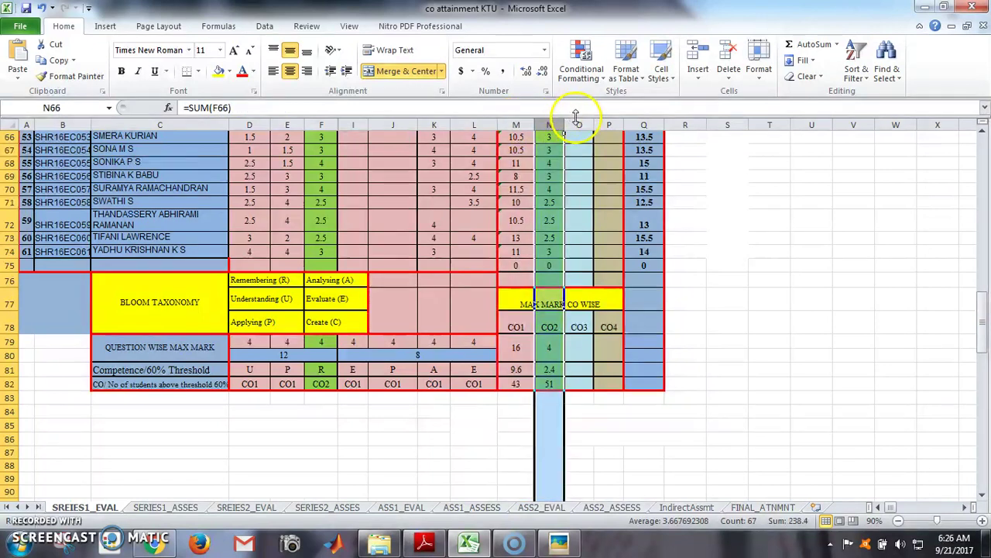
left_click(579, 122)
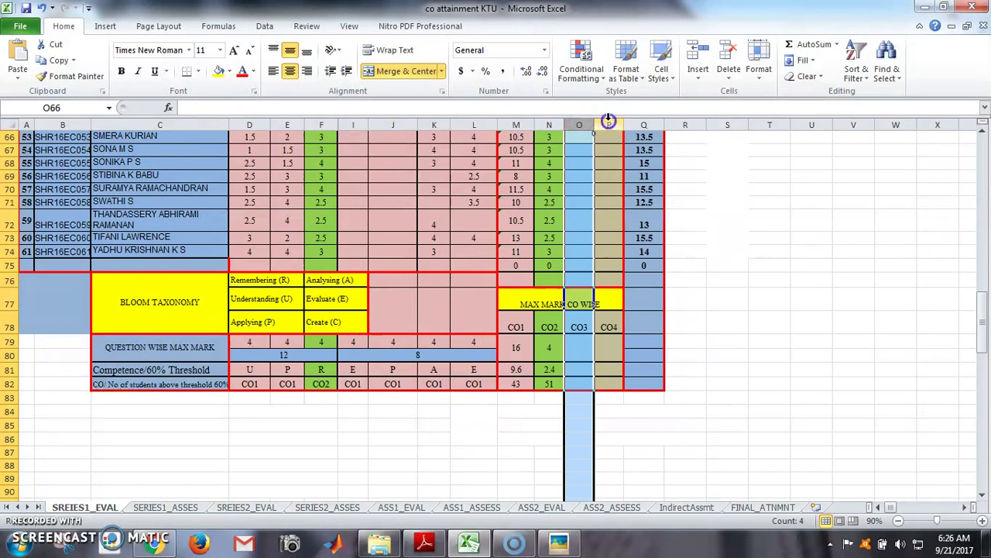
left_click(609, 122)
left_click(766, 293)
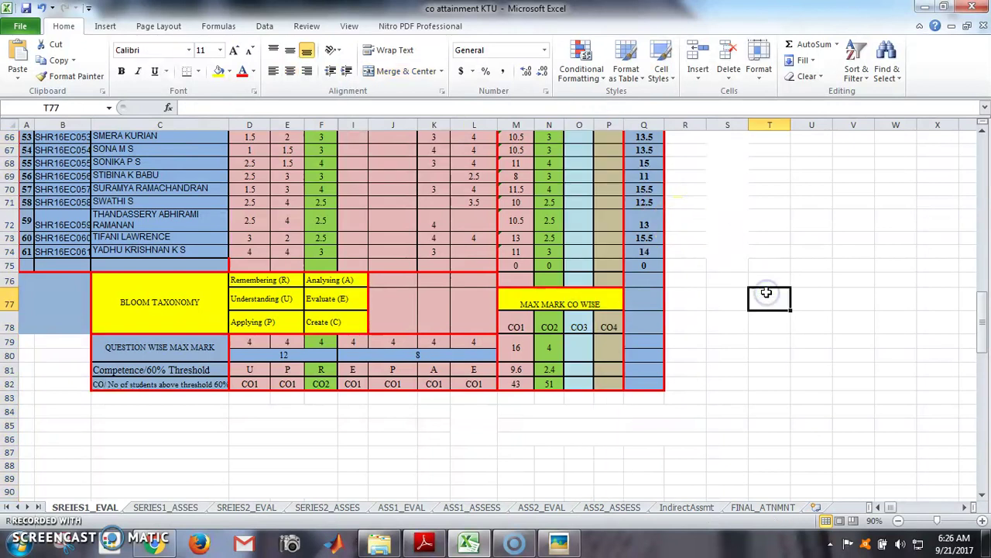
Step: Check the maximum marks for CO1 in M79 and CO2 in N79
left_click(516, 353)
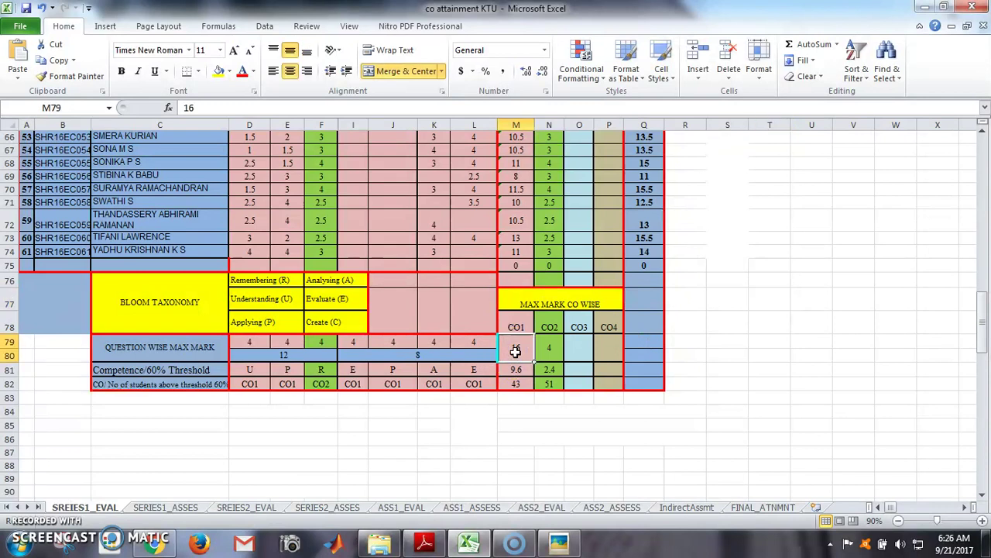
left_click(515, 350)
left_click(545, 348)
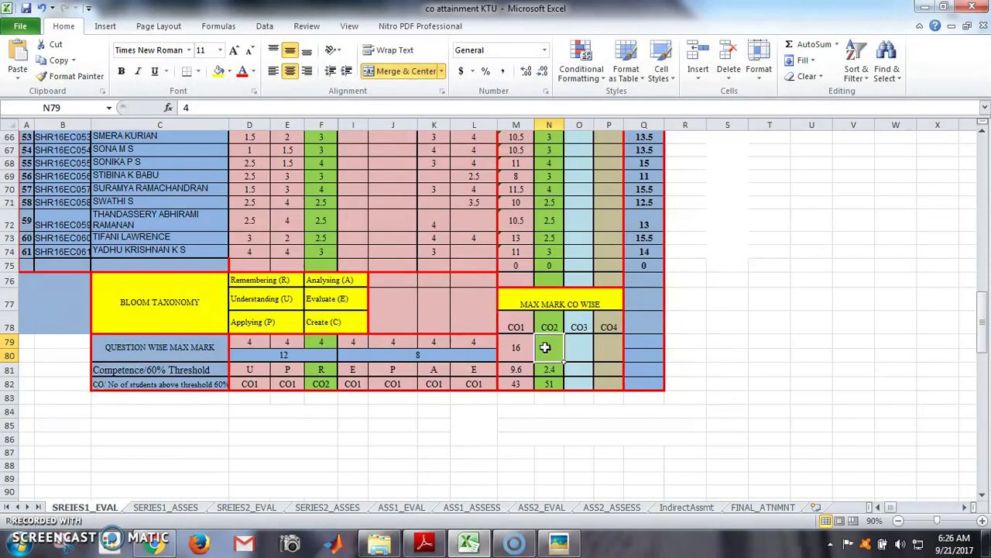
Step: Inspect the CO1 60% threshold formula in M81, tracing it to the maximum mark in M79 and its 0.6 factor
left_click(519, 381)
left_click(524, 370)
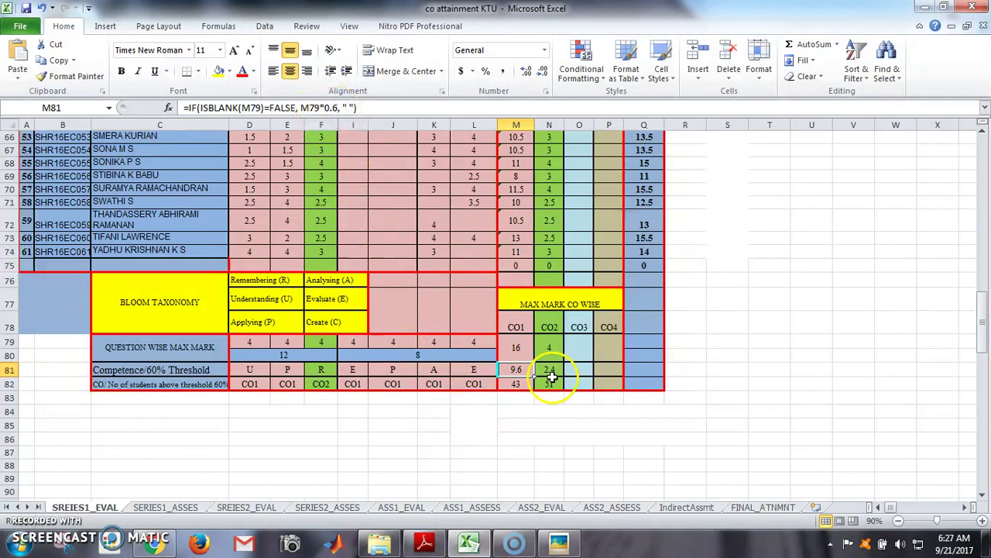
left_click(525, 354)
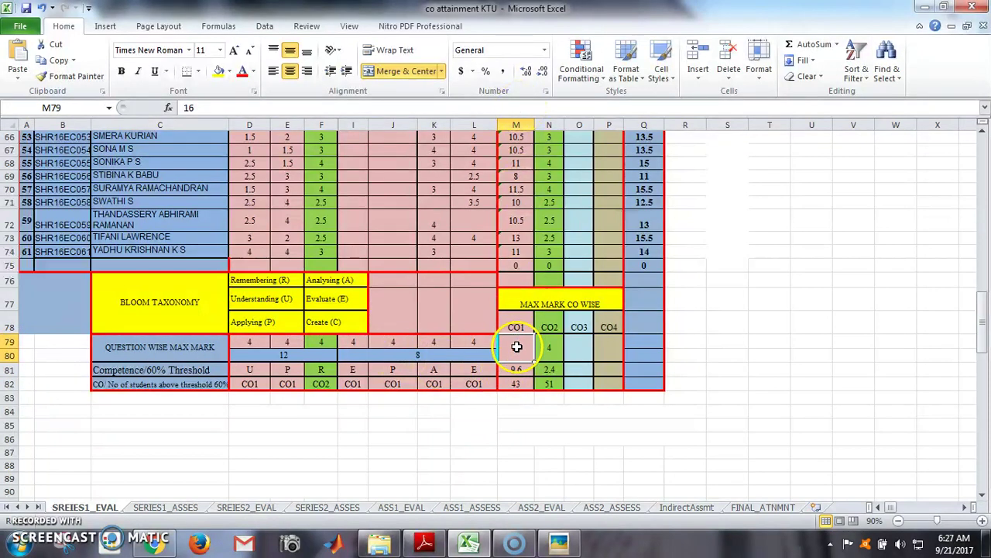
left_click(516, 370)
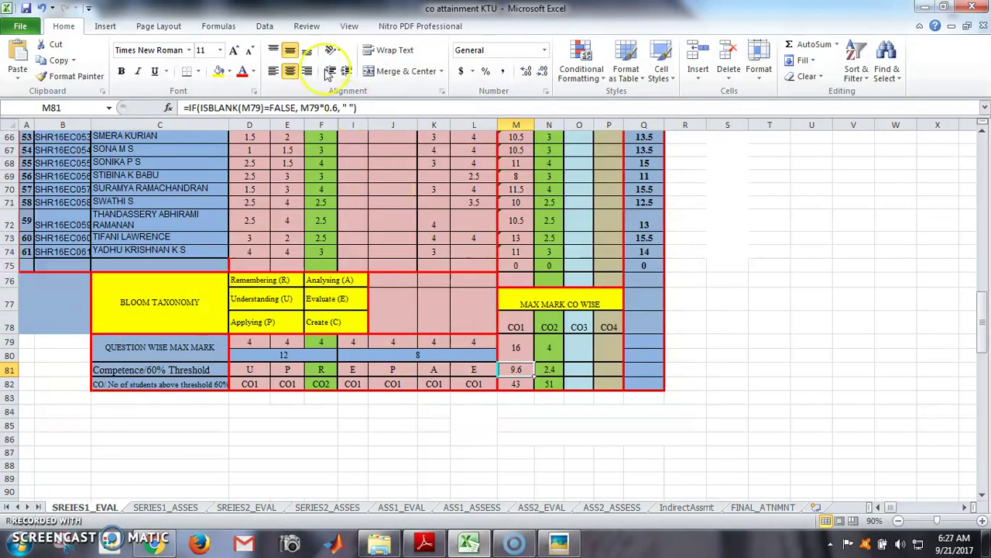
left_click(334, 108)
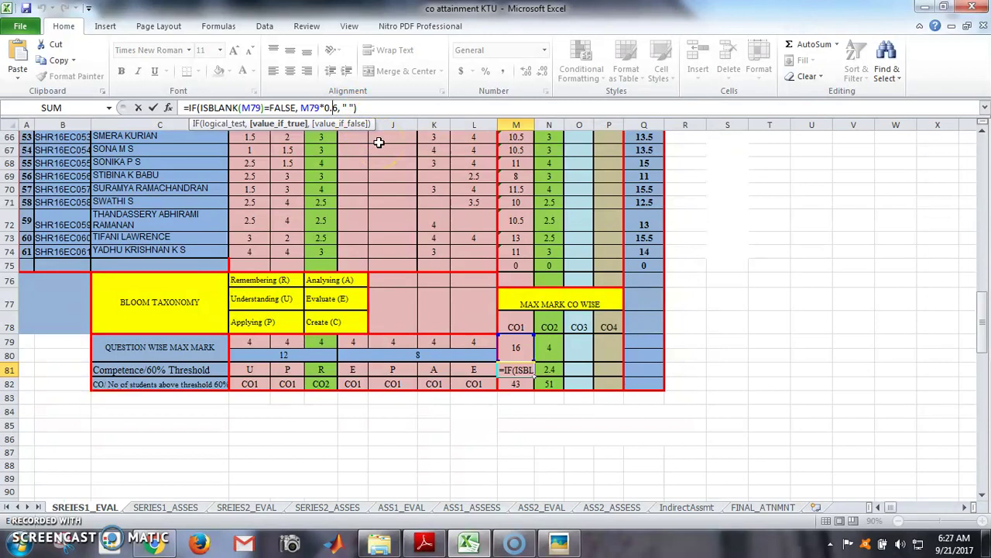
key("ctrl+Return")
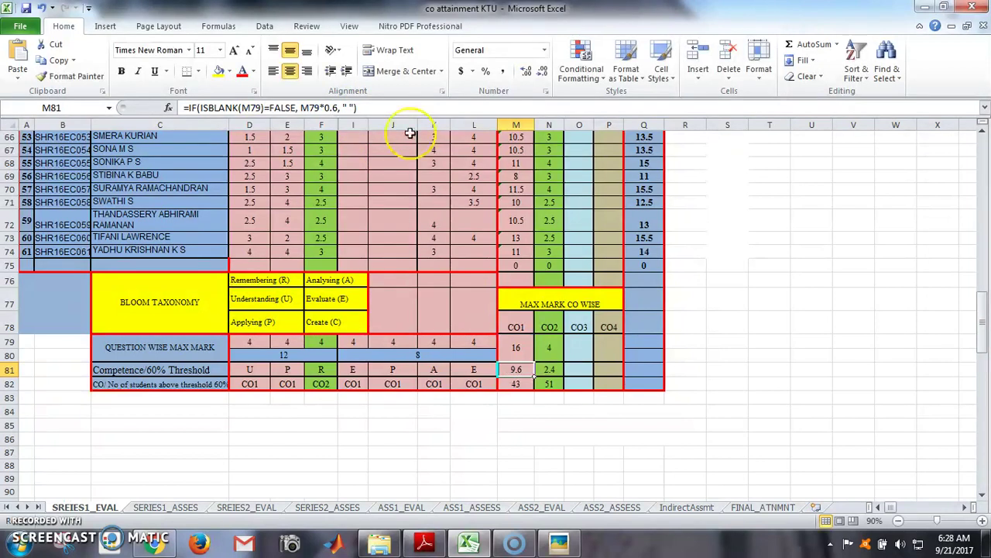
Step: Inspect the CO2 60% threshold formula in N81 against the maximum mark in N79, and return to the CO1 threshold in M81
left_click(550, 358)
left_click_drag(552, 361, 551, 372)
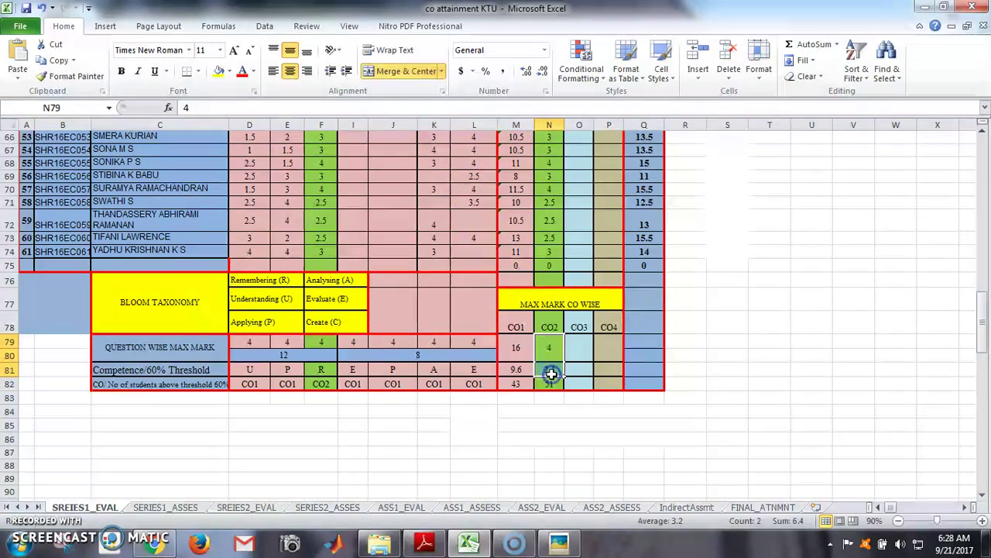
left_click(551, 372)
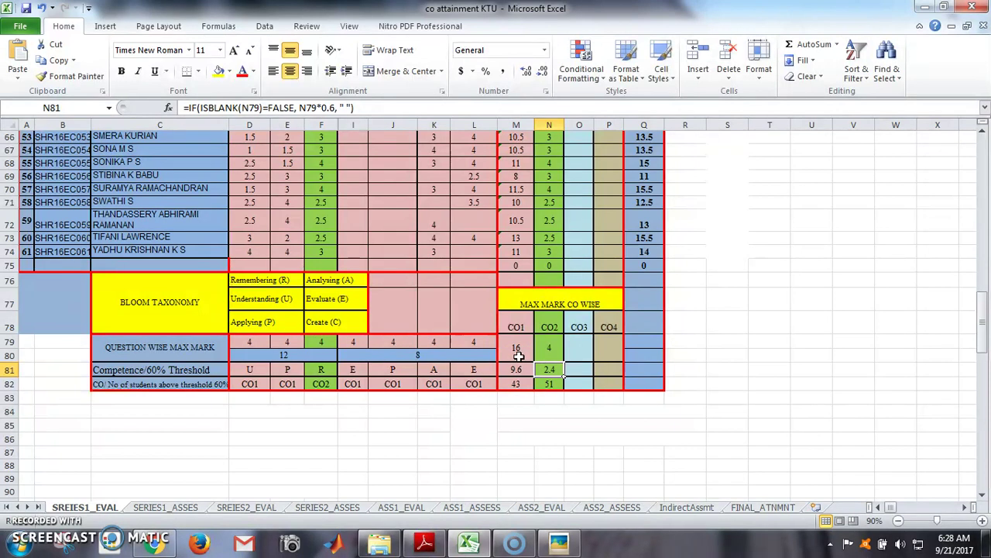
left_click(517, 370)
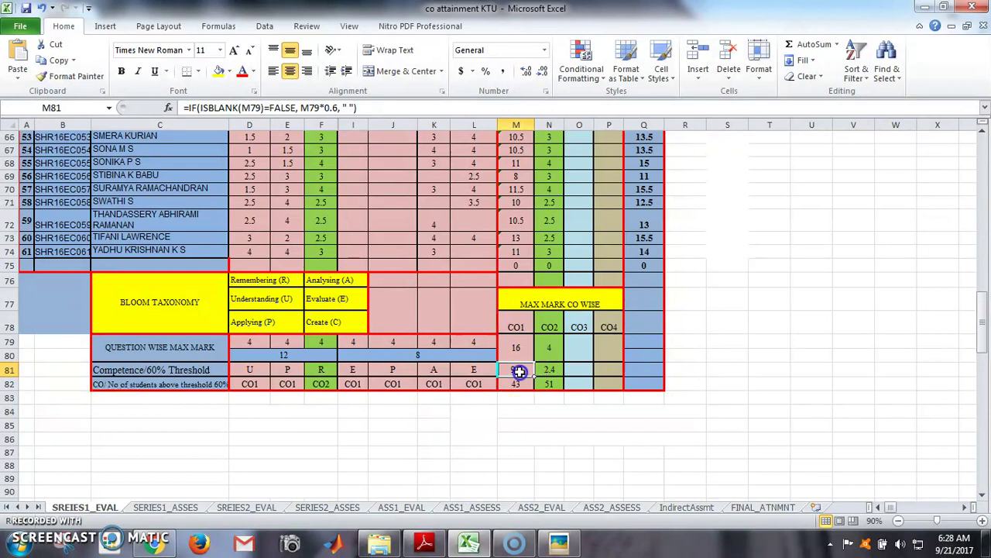
Step: Inspect the CO2 threshold in N81 and compare the formulas in M82 and N82 counting students at or above each threshold
left_click(549, 372)
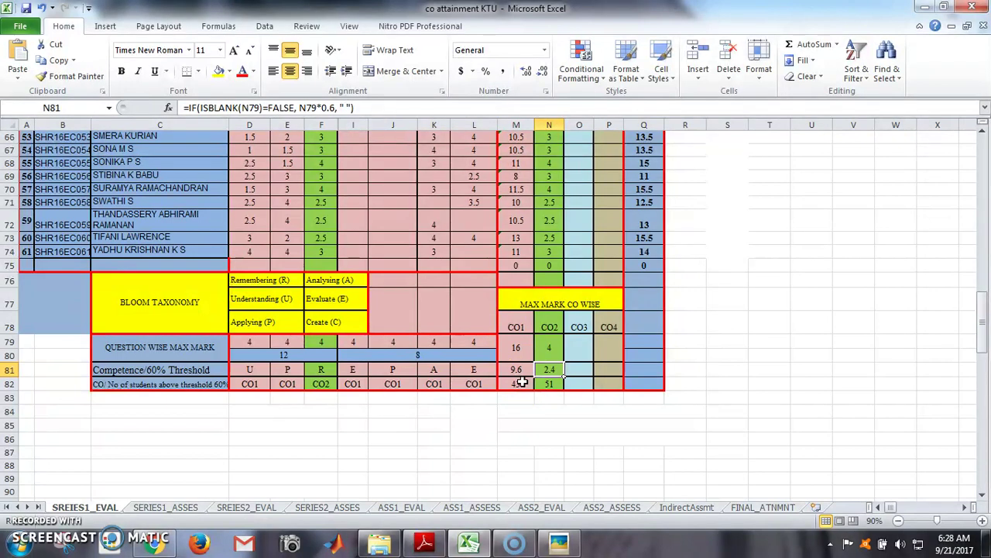
left_click(522, 382)
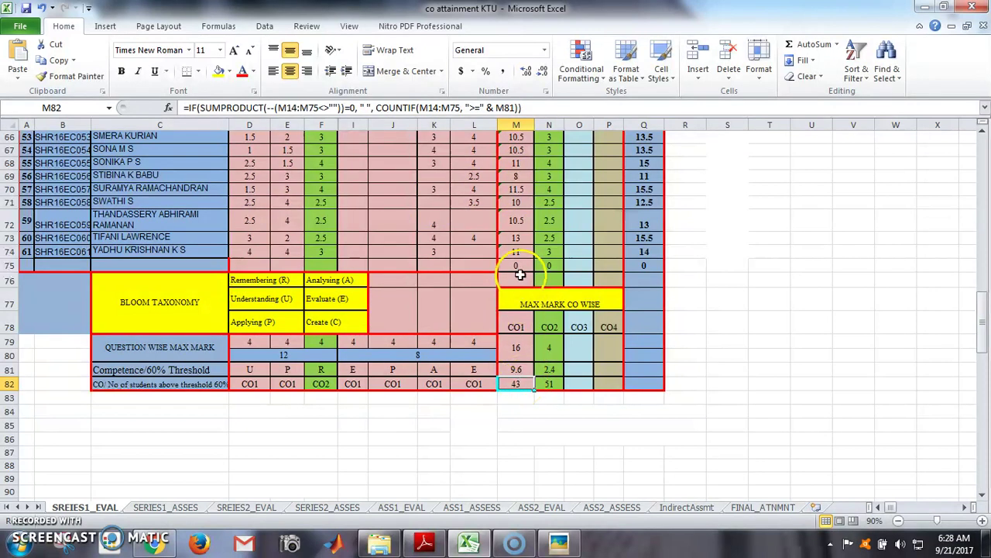
left_click(547, 383)
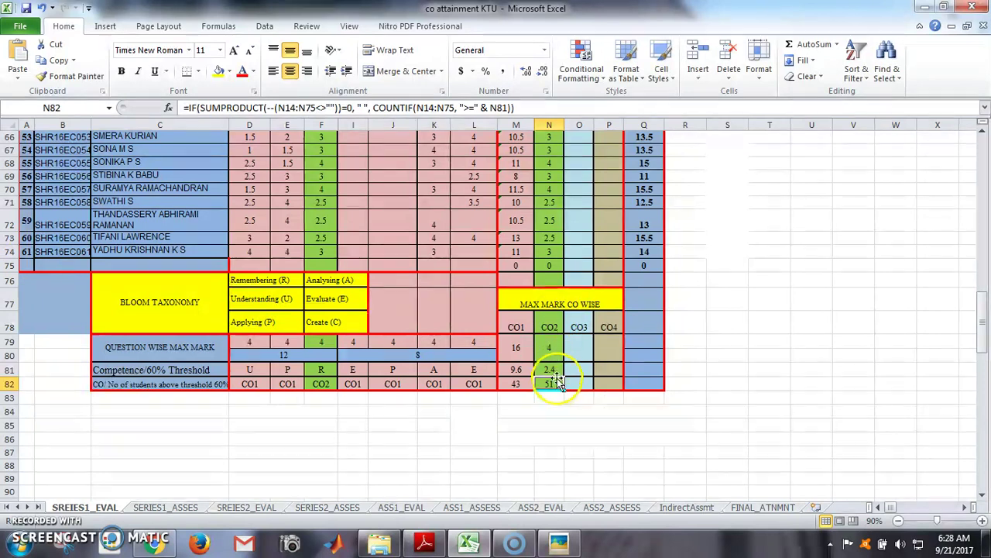
left_click(518, 382)
left_click(548, 381)
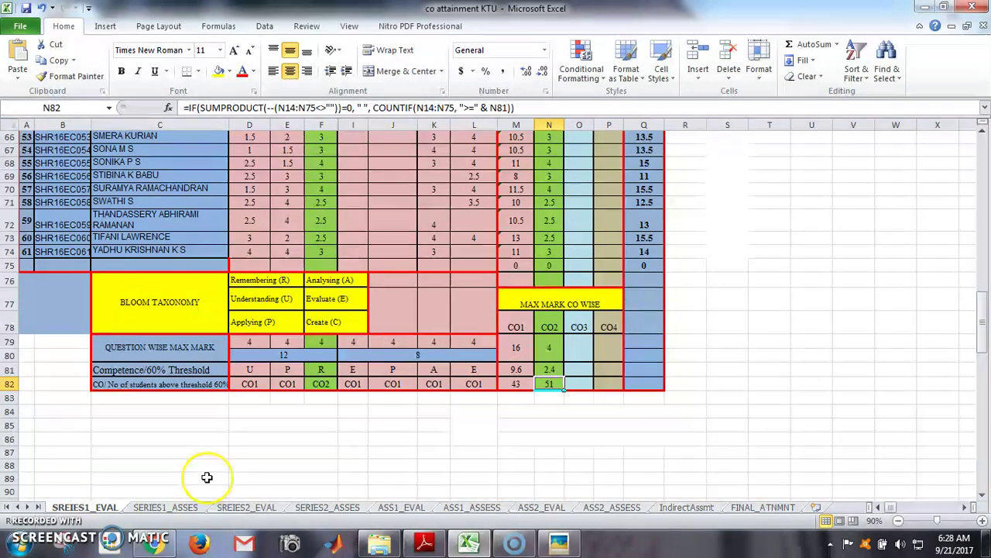
Step: View the SERIES1_ASSES sheet from its students-above-threshold table up to the Bloom's taxonomy table and question paper quality chart
left_click(177, 510)
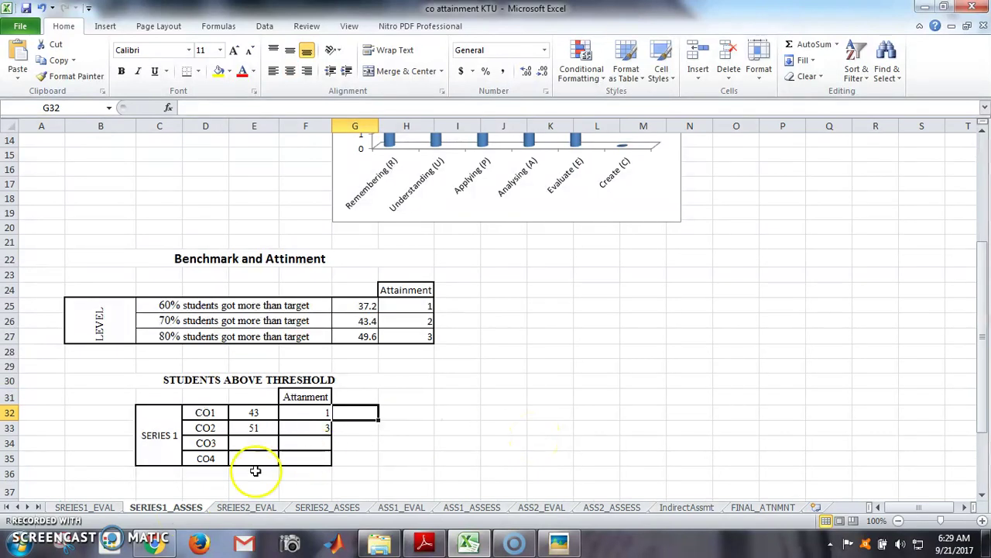
left_click(188, 508)
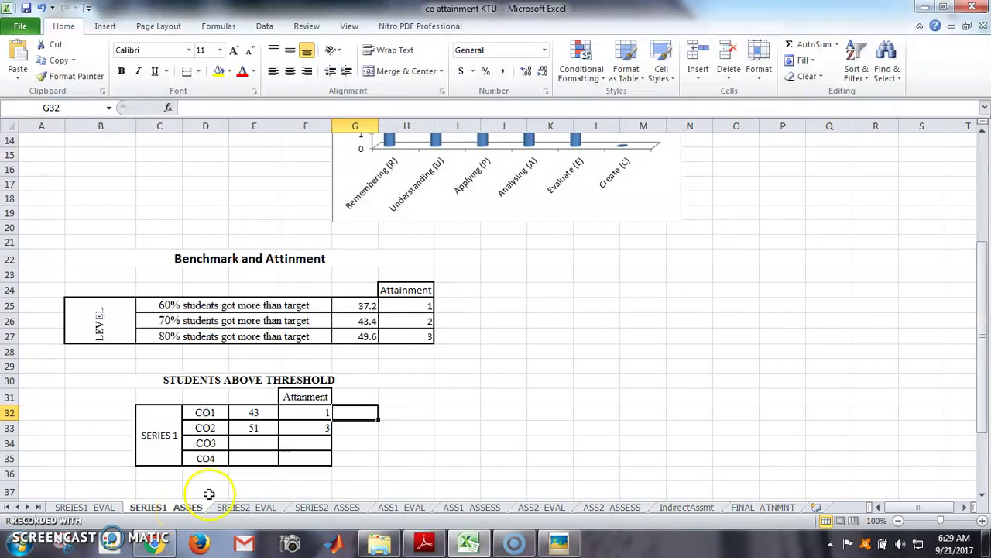
left_click_drag(986, 327, 985, 209)
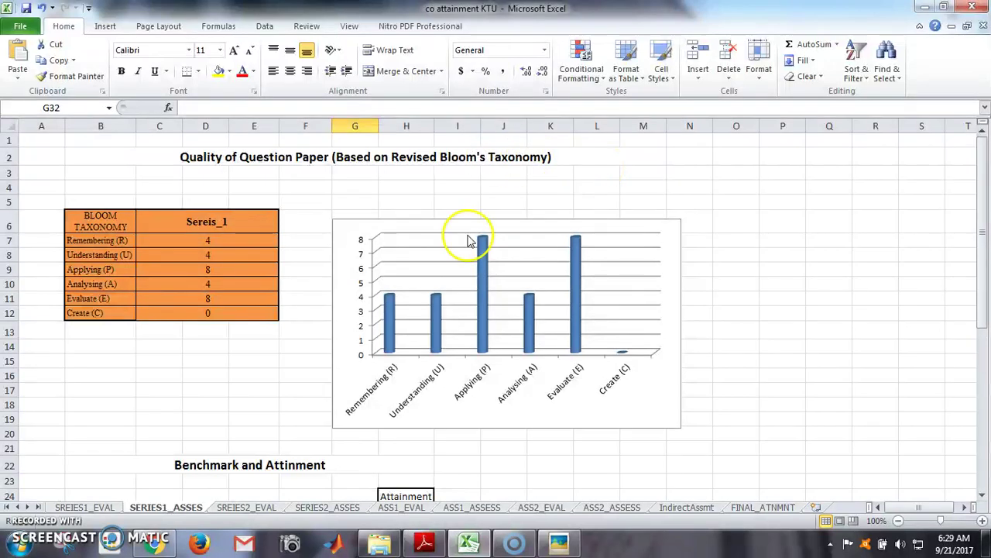
Step: Compare the question-wise maximum marks and competence levels on SREIES1_EVAL with the Series 1 question paper in Adobe Reader, and return to Excel
left_click(103, 508)
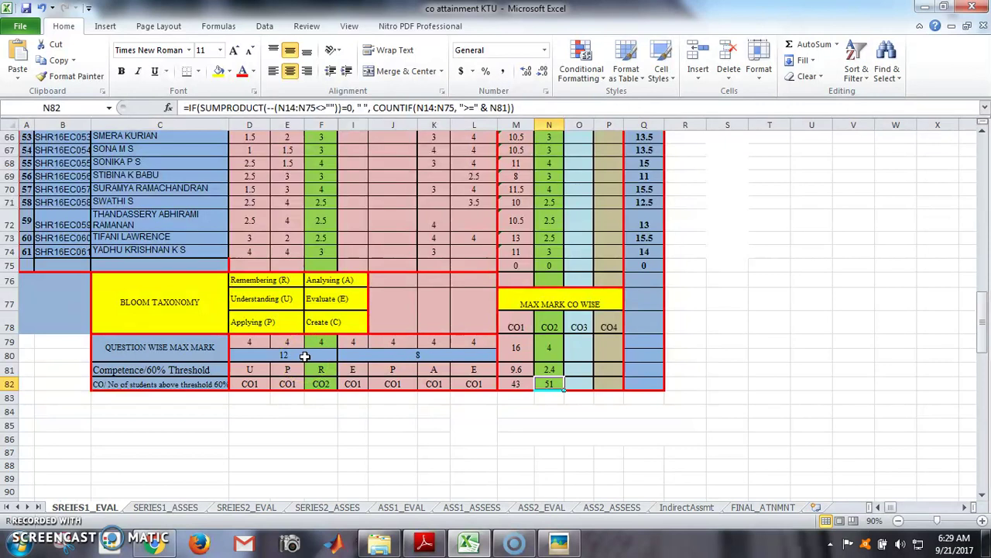
left_click(425, 542)
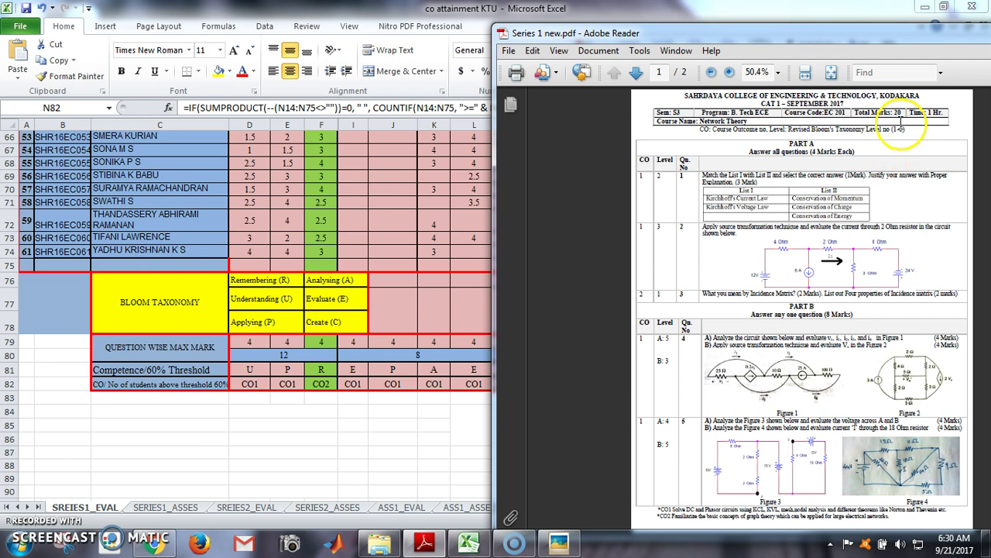
left_click(813, 9)
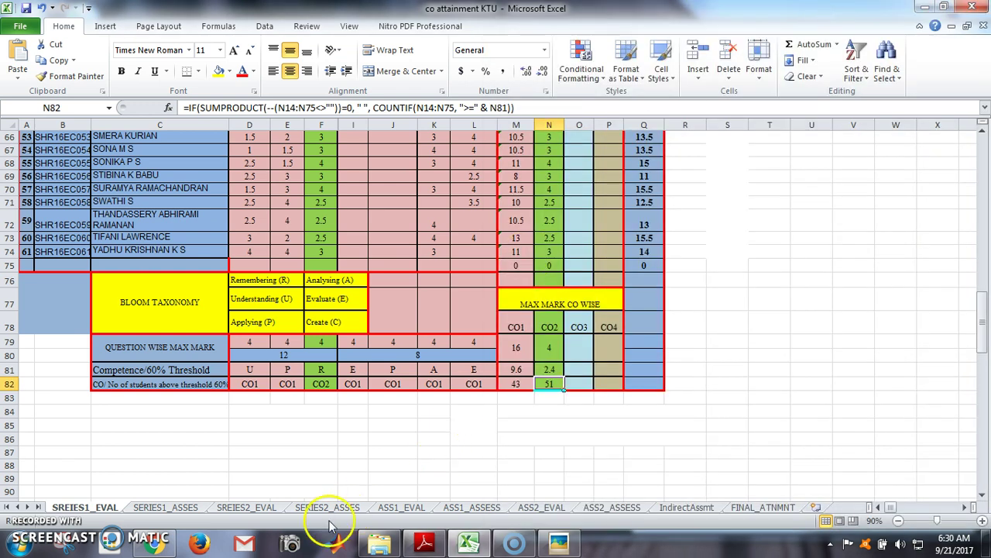
Step: Examine the Bloom's taxonomy chart on SERIES1_ASSES, cross-checking its levels against the competence row on SREIES1_EVAL
left_click(185, 508)
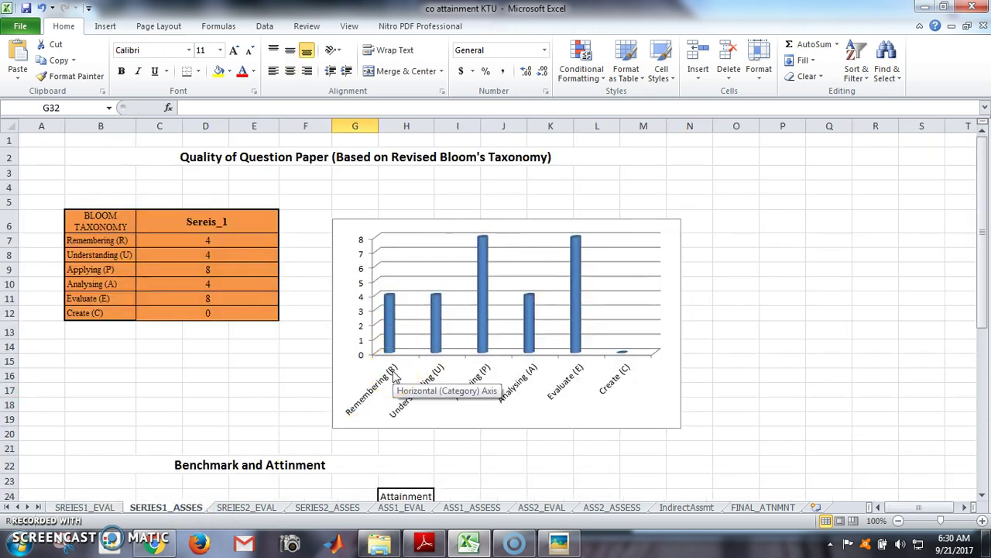
mouse_move(392, 309)
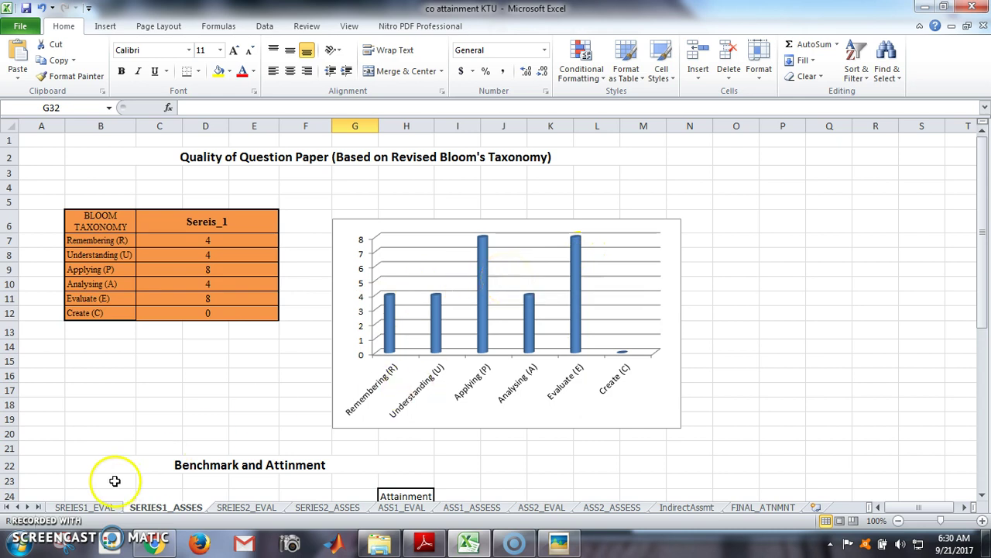
left_click(85, 507)
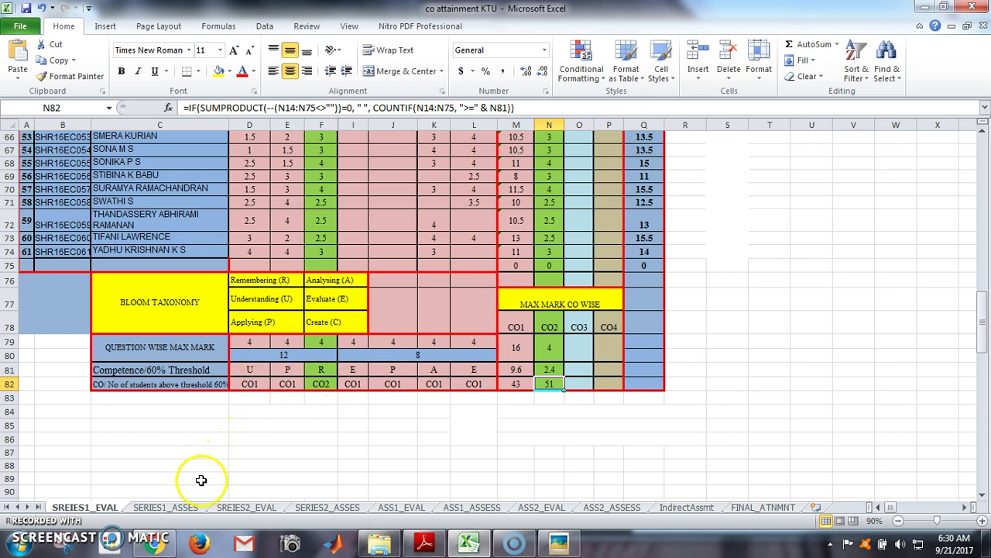
left_click(167, 507)
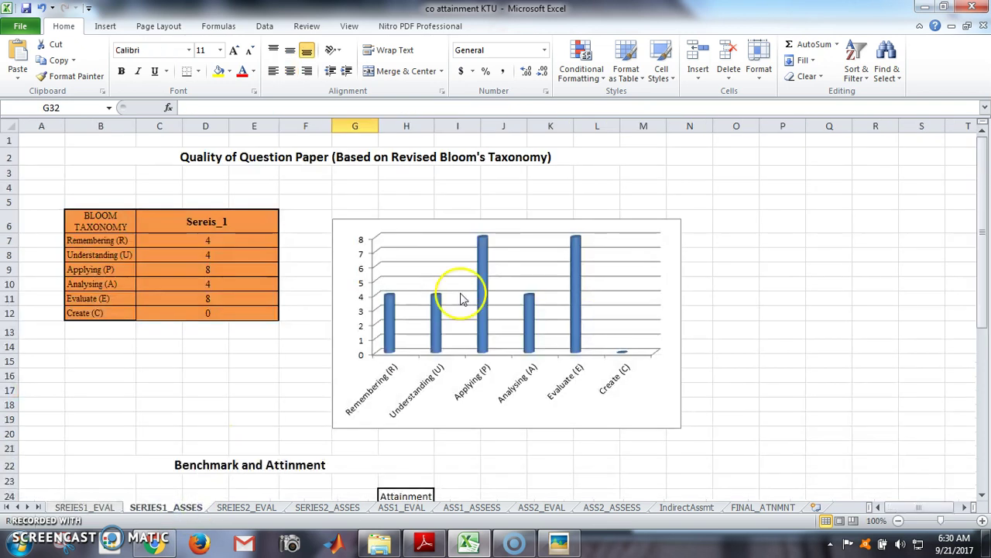
Step: Compare the Benchmark and Attinment table on SERIES1_ASSES, especially the 60% level in C25, with the CO counts in row 82 of SREIES1_EVAL
left_click_drag(984, 220, 982, 318)
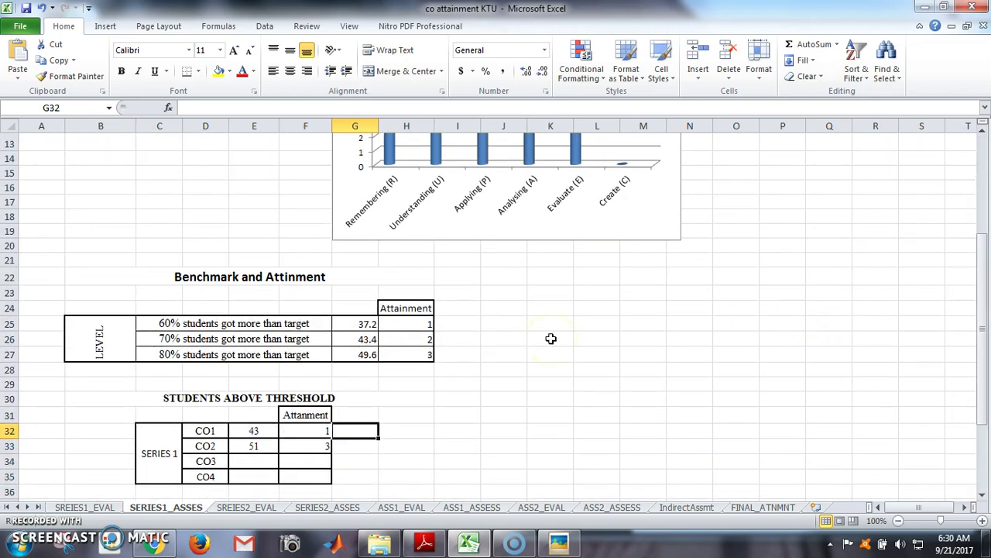
left_click(103, 508)
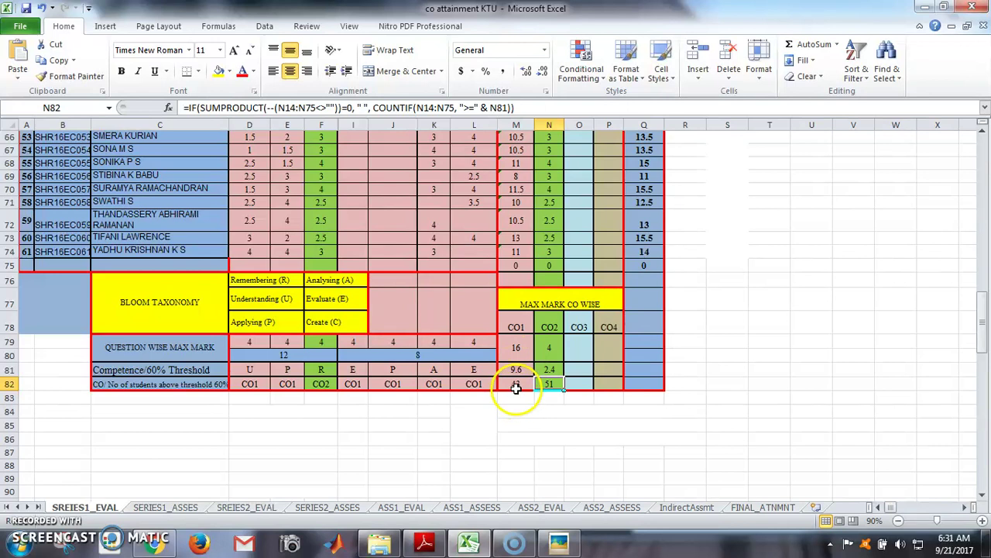
left_click(195, 511)
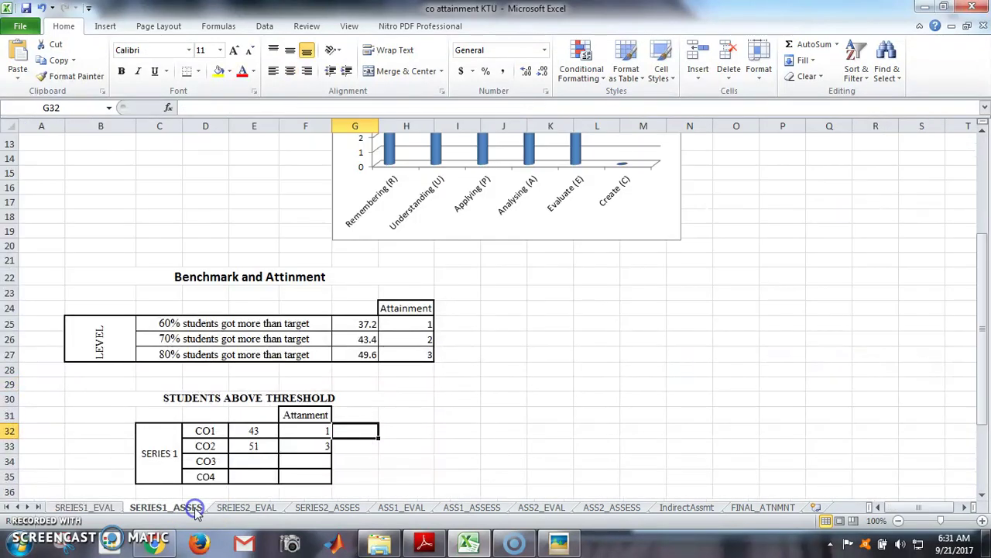
left_click(246, 327)
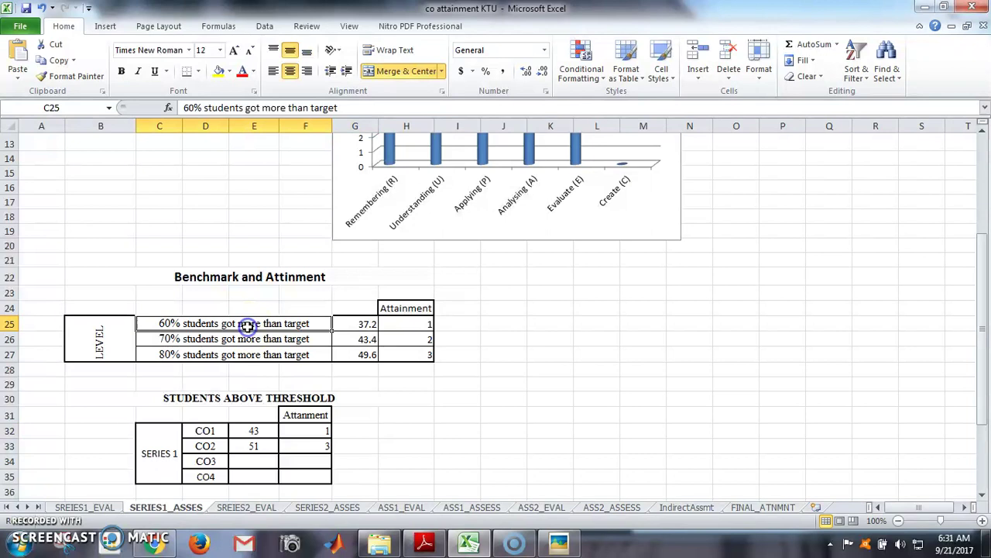
left_click(84, 507)
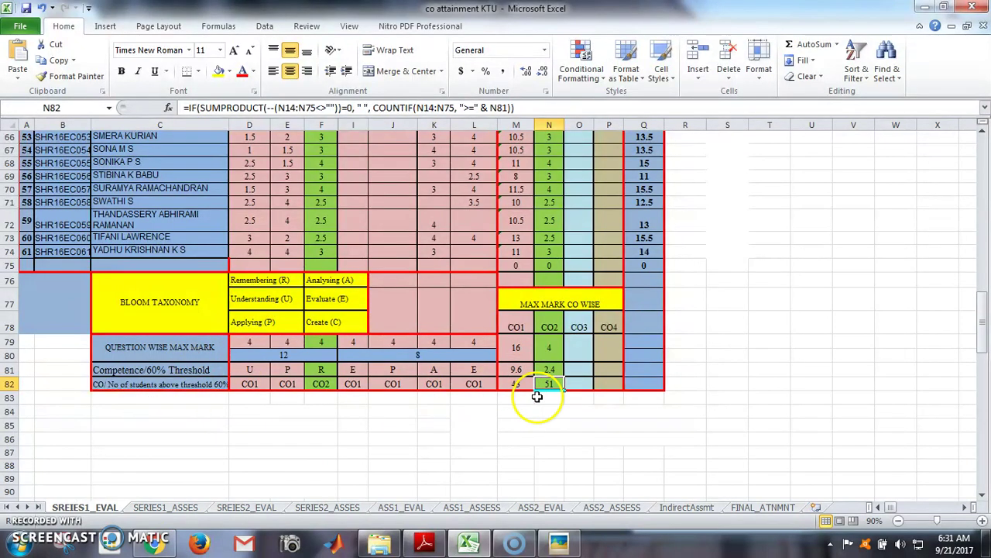
Step: Inspect the 70% and 80% benchmark formulas in G26 and G27 on SERIES1_ASSES, cross-checking the CO1 threshold on SREIES1_EVAL
left_click(186, 512)
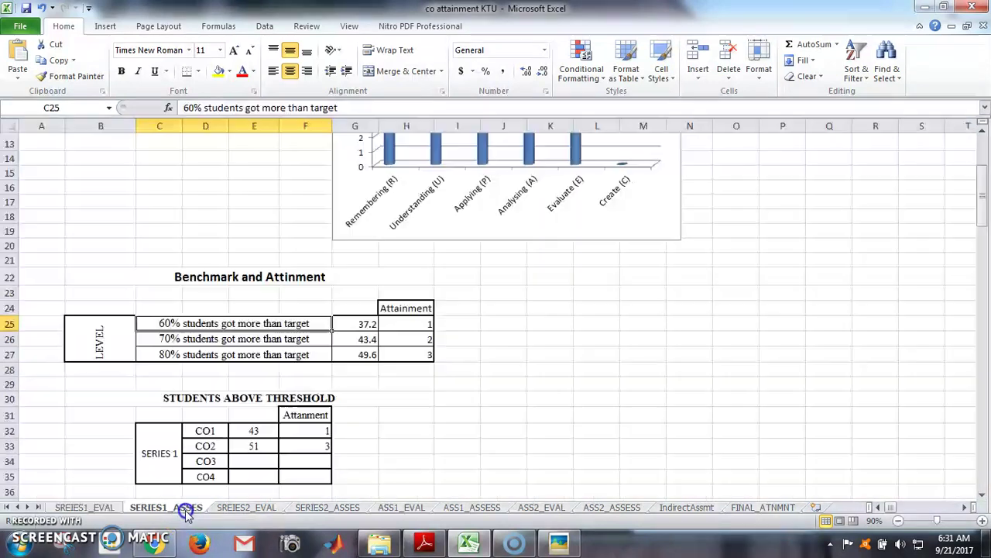
left_click(398, 327)
left_click(376, 339)
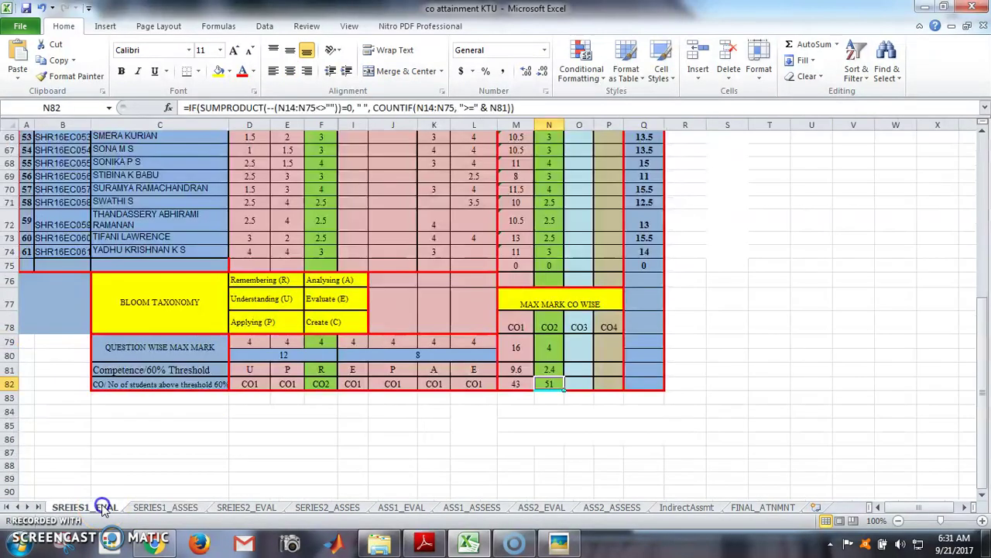
left_click(100, 508)
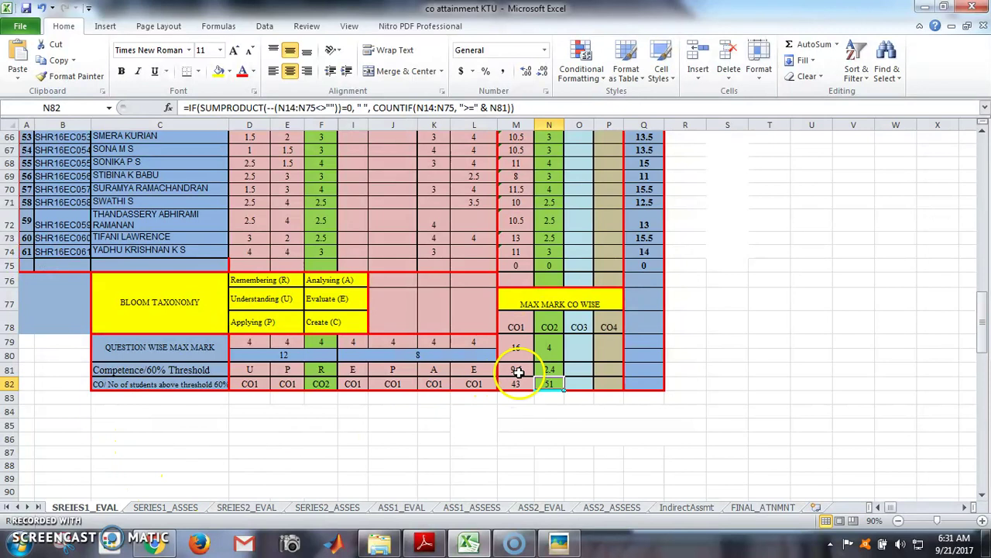
left_click(159, 508)
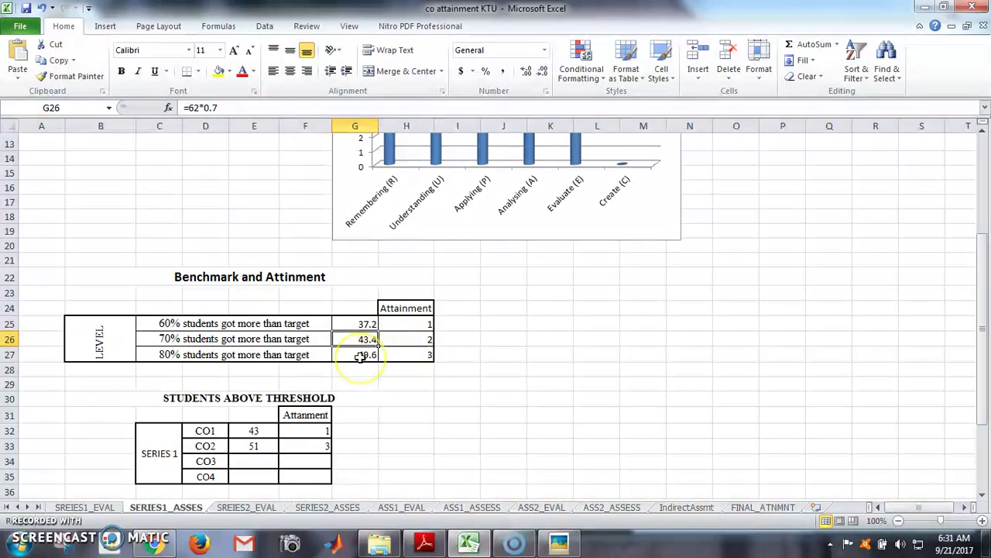
left_click(361, 355)
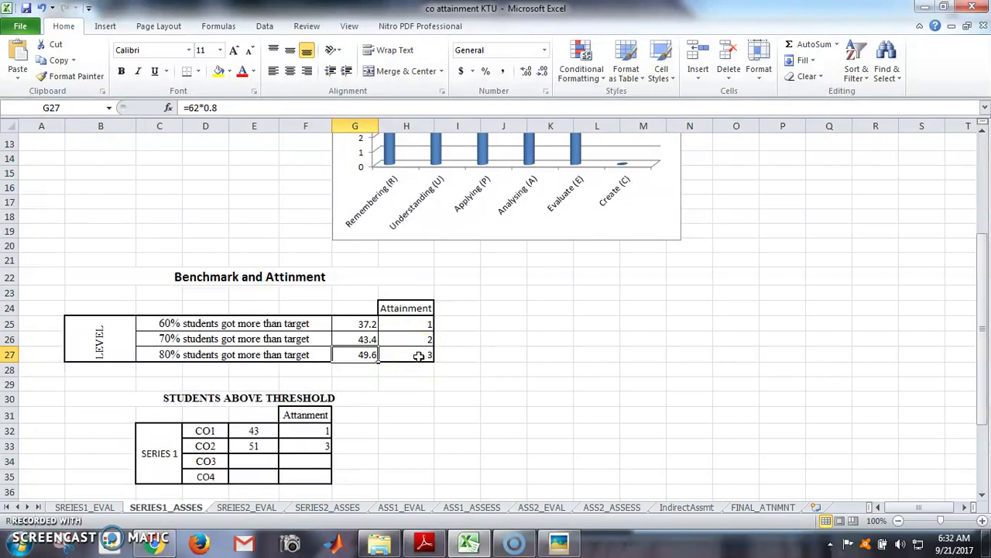
Step: Check the CO2 threshold in N81 on SREIES1_EVAL and inspect the 60% benchmark formula in G25 on SERIES1_ASSES
left_click(85, 508)
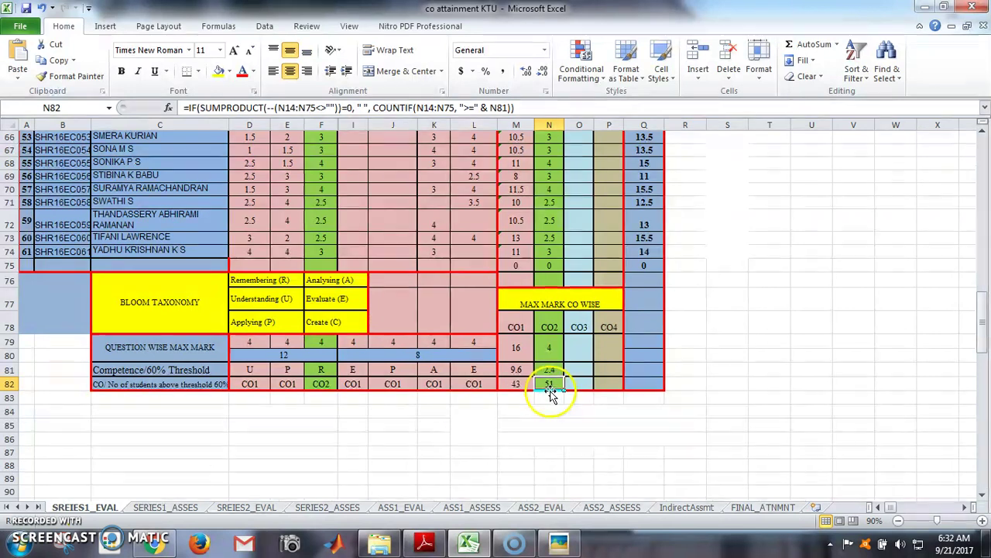
left_click(549, 369)
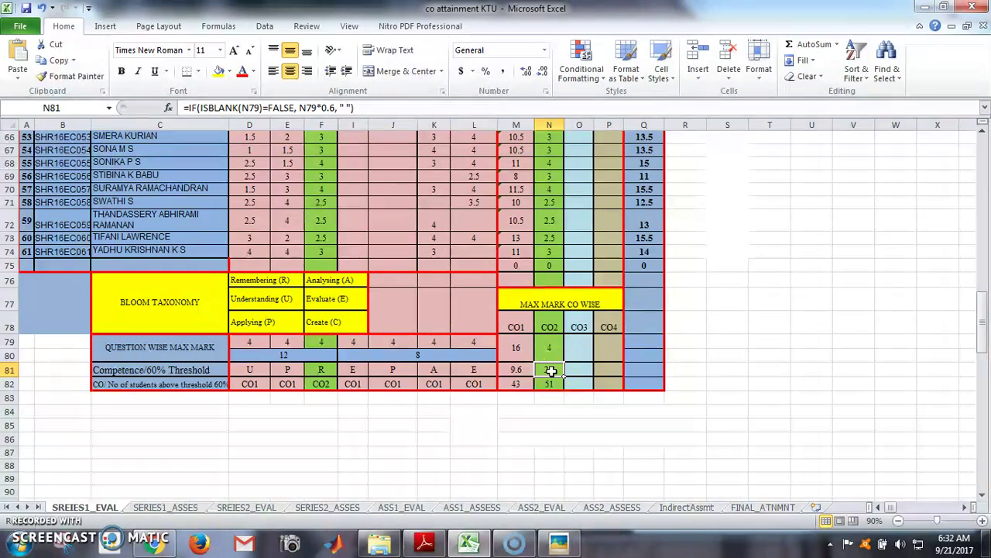
left_click(188, 507)
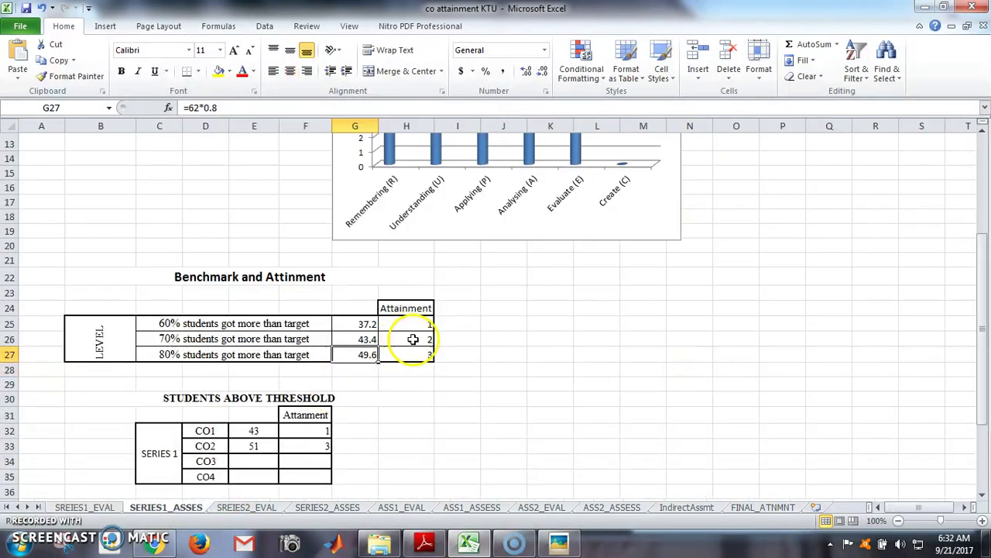
left_click(348, 324)
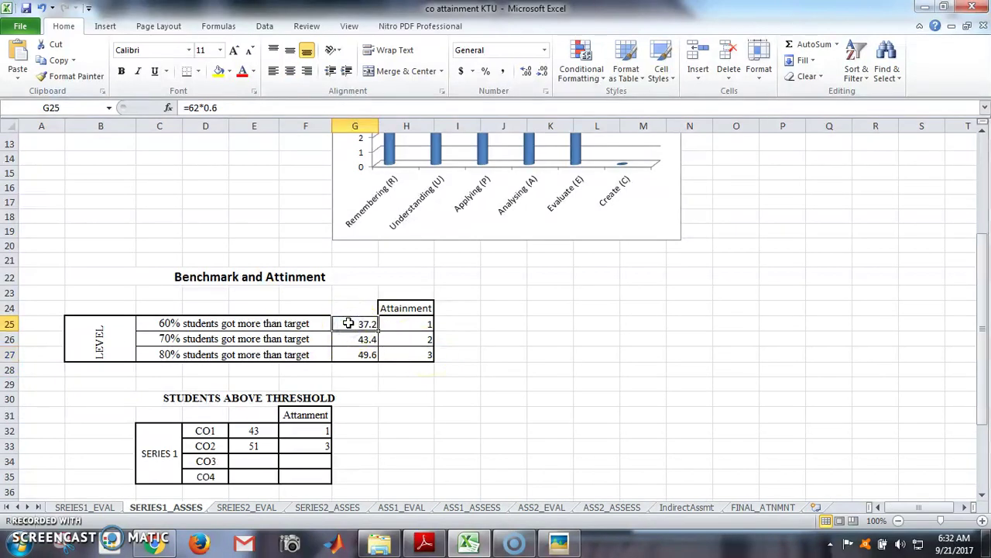
left_click(166, 508)
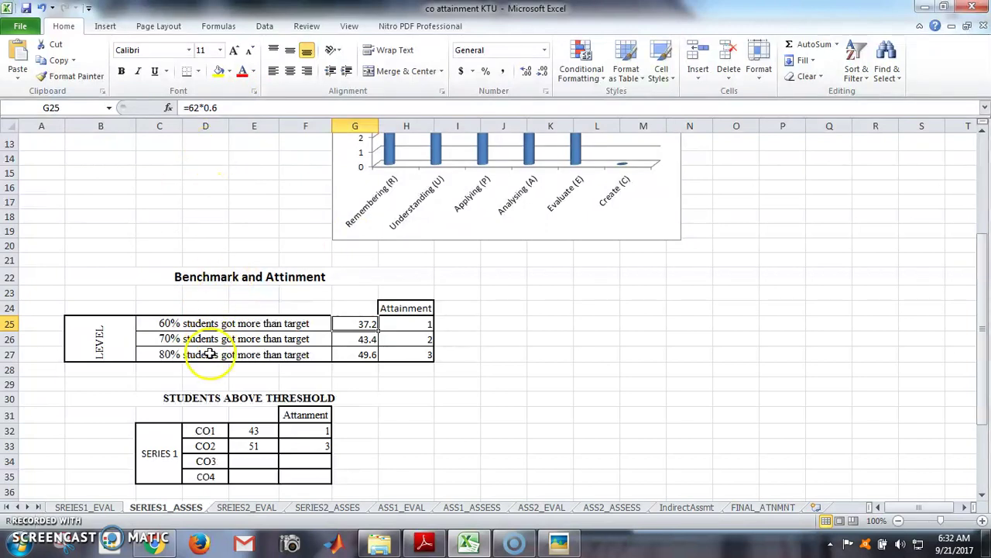
Step: Review the benchmark levels in C25 to C27 on SERIES1_ASSES against the Competence/60% Threshold row on SREIES1_EVAL
left_click_drag(191, 320, 191, 354)
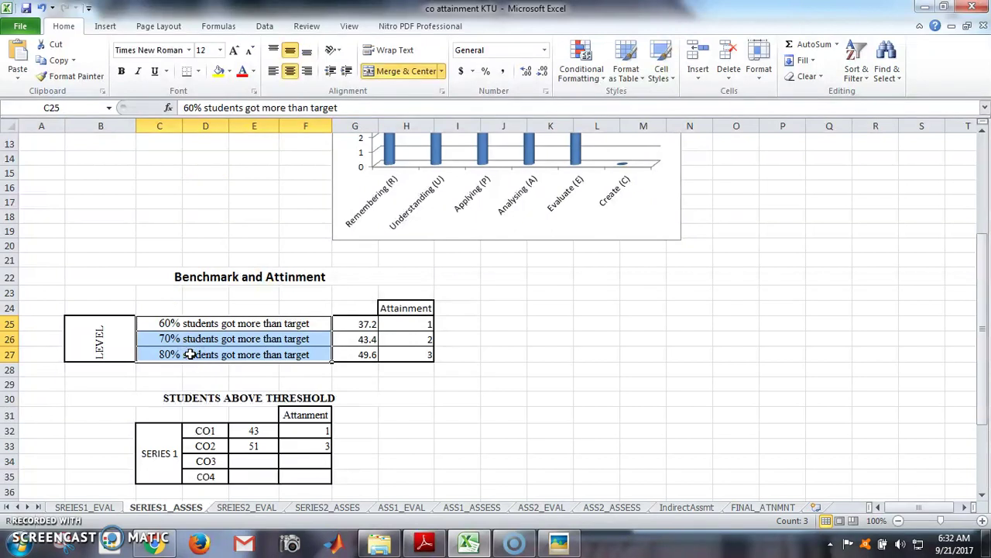
left_click(191, 354)
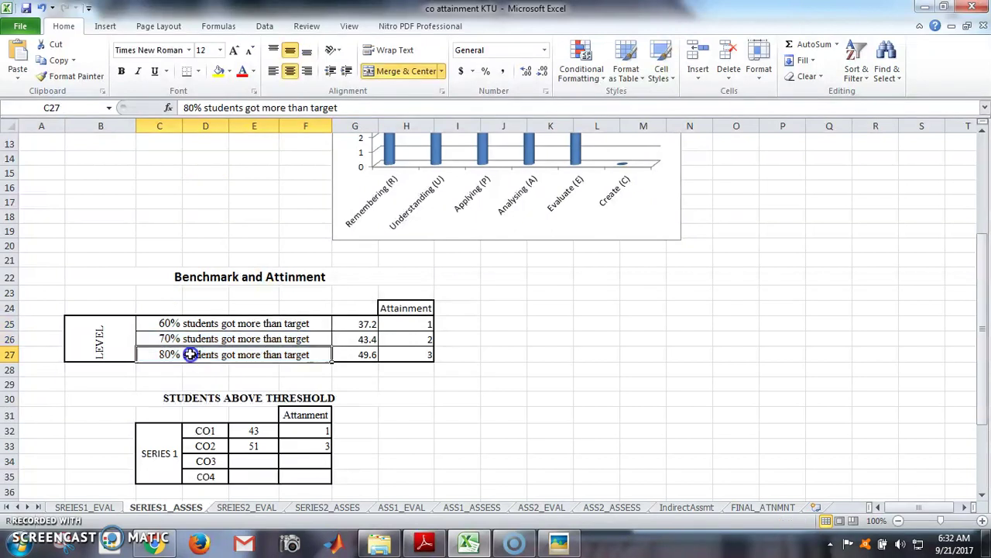
left_click(85, 508)
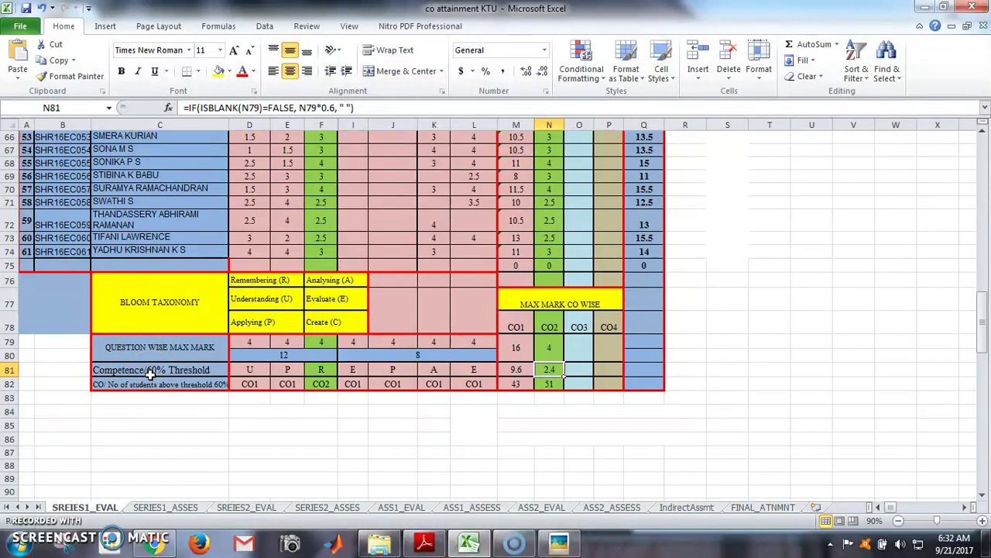
left_click(155, 507)
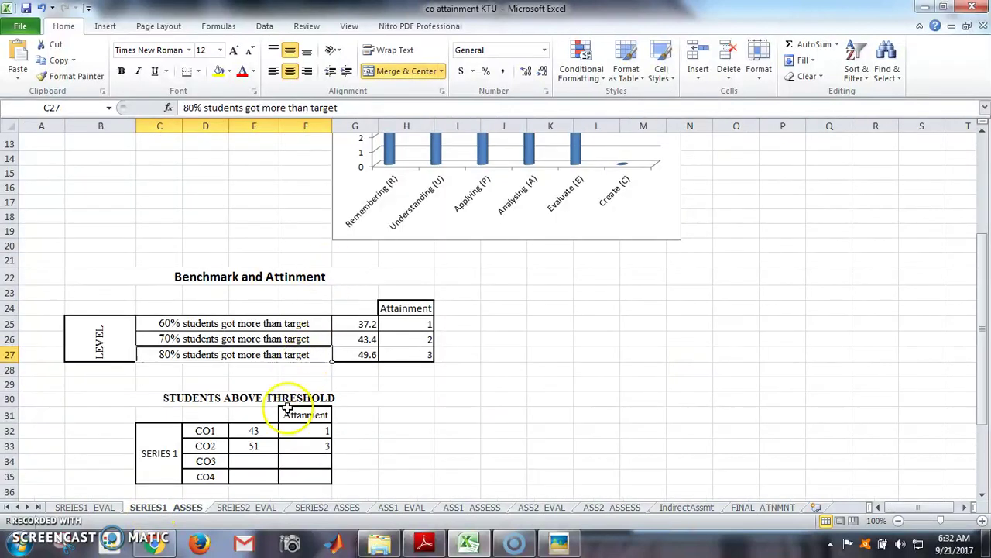